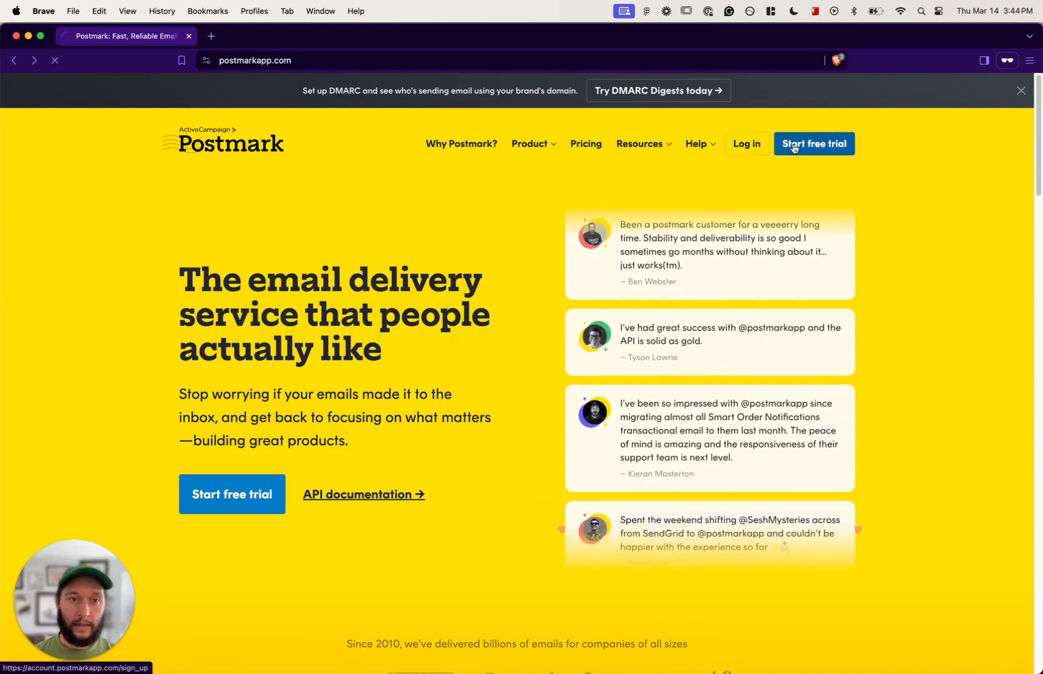
Step: Start the free trial and create a Sandbox server named Dittofeed in Postmark
{"action": "left_click", "coordinate": [836, 147]}
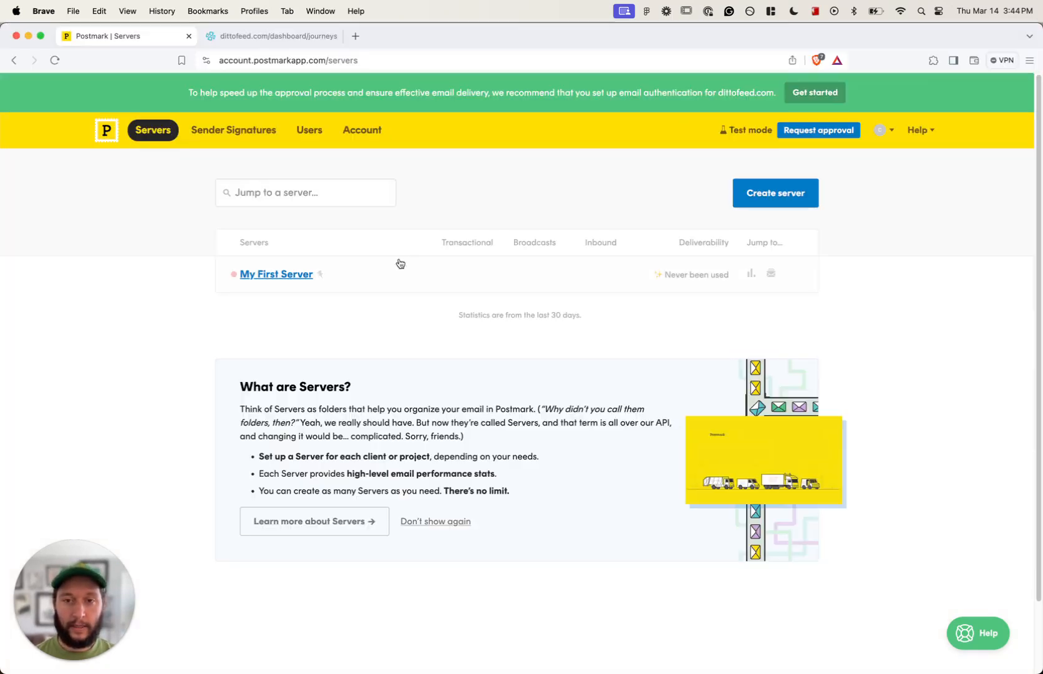
{"action": "left_click", "coordinate": [765, 193]}
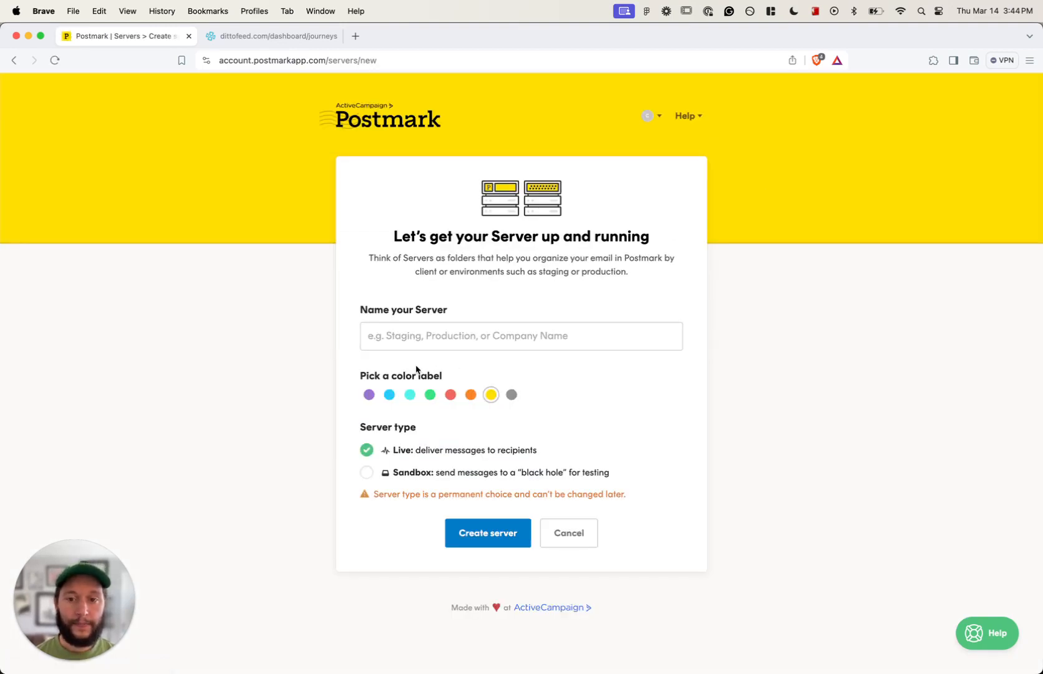
{"action": "left_click", "coordinate": [414, 338]}
{"action": "type", "text": "Dittofeed"}
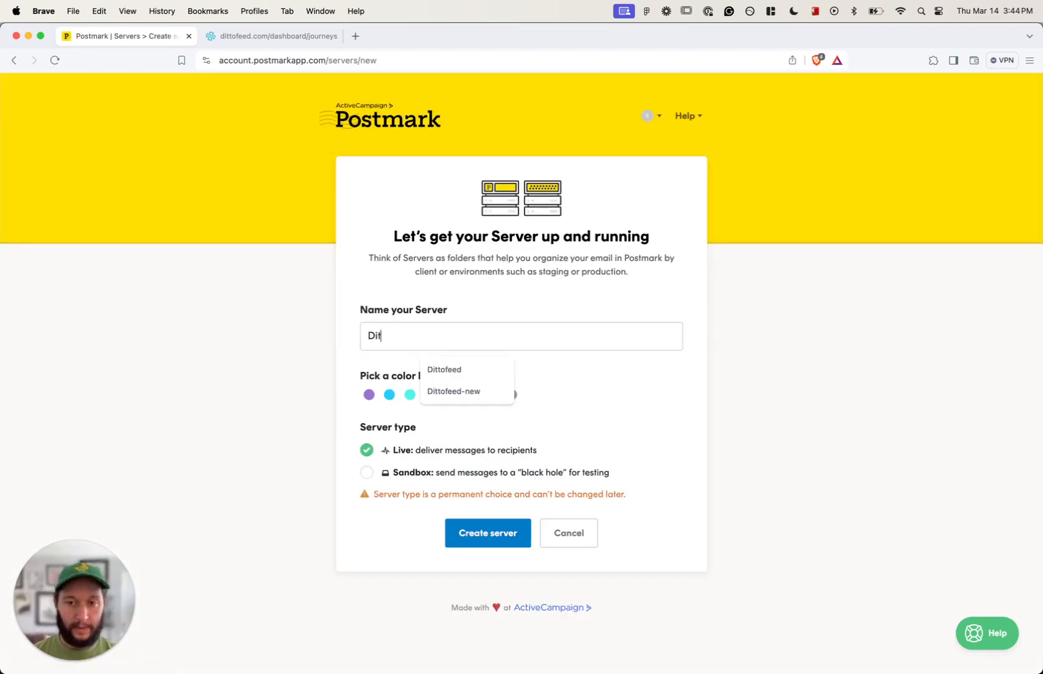
{"action": "left_click", "coordinate": [463, 368]}
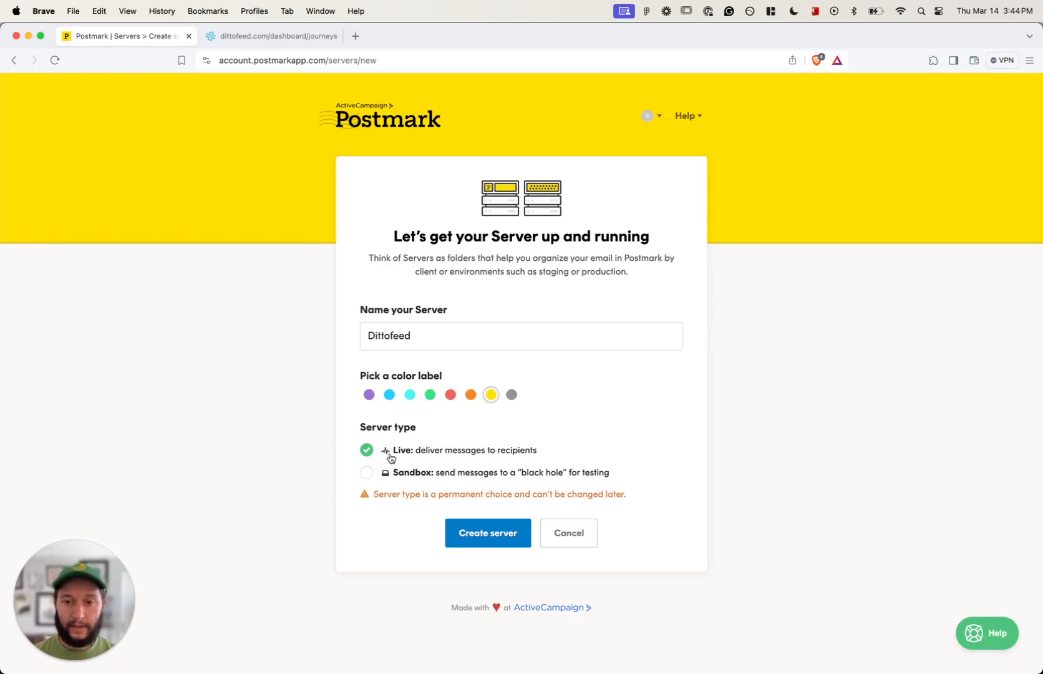
{"action": "left_click", "coordinate": [366, 472]}
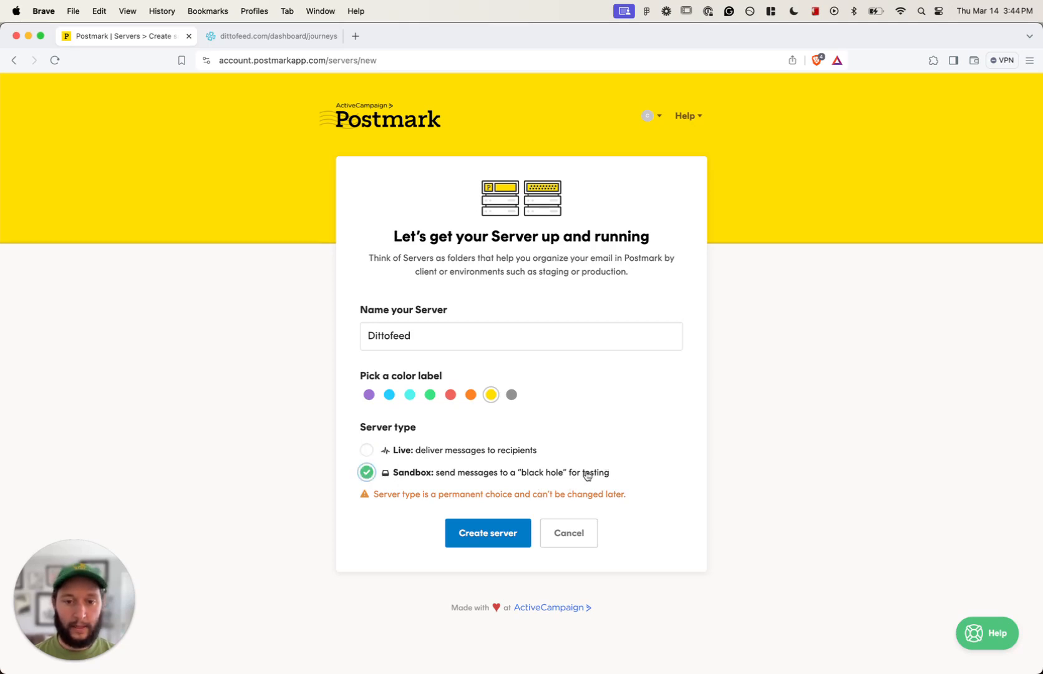
{"action": "left_click", "coordinate": [489, 534]}
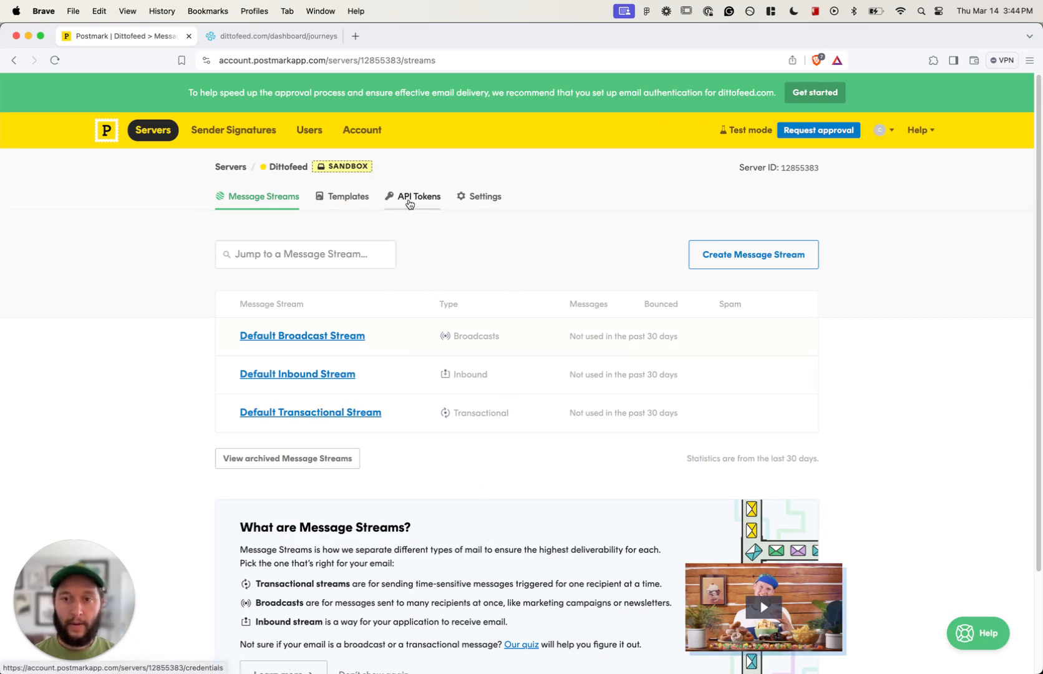
Step: Copy the new server's API token, switch to Dittofeed and save it as the PostMark API key in the workspace settings
{"action": "left_click", "coordinate": [410, 201]}
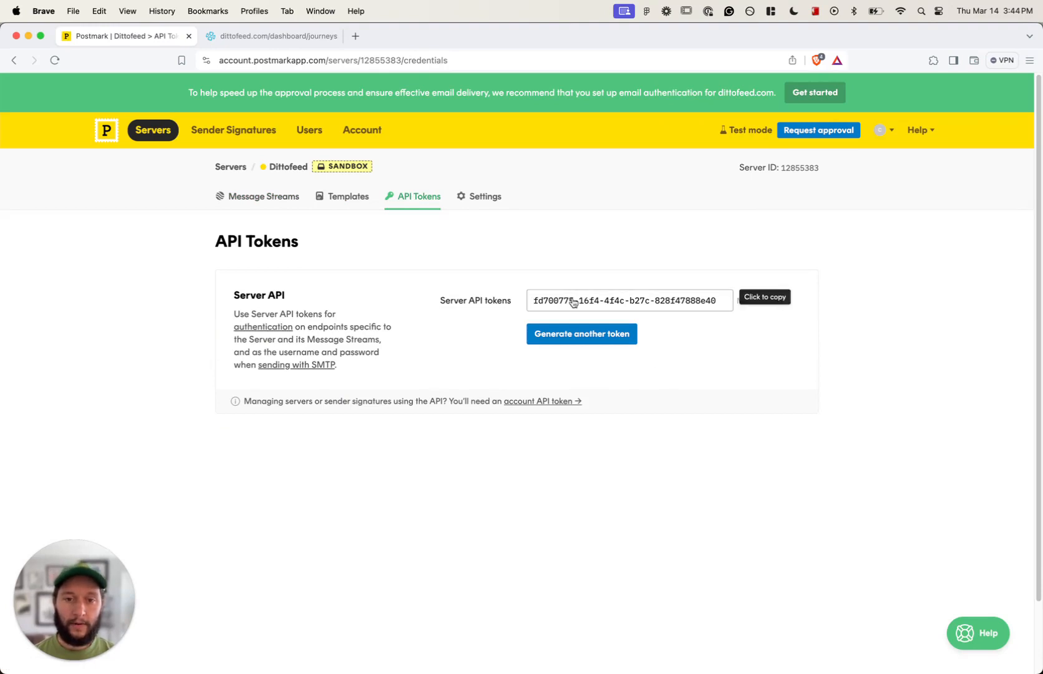
{"action": "left_click", "coordinate": [599, 300]}
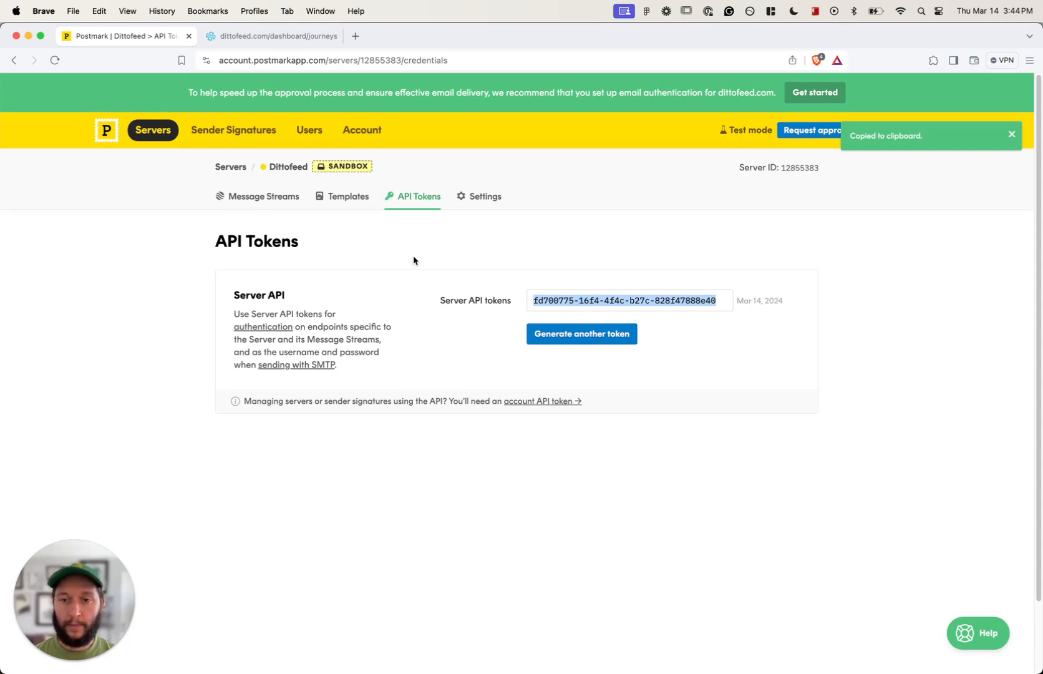
{"action": "left_click", "coordinate": [290, 37]}
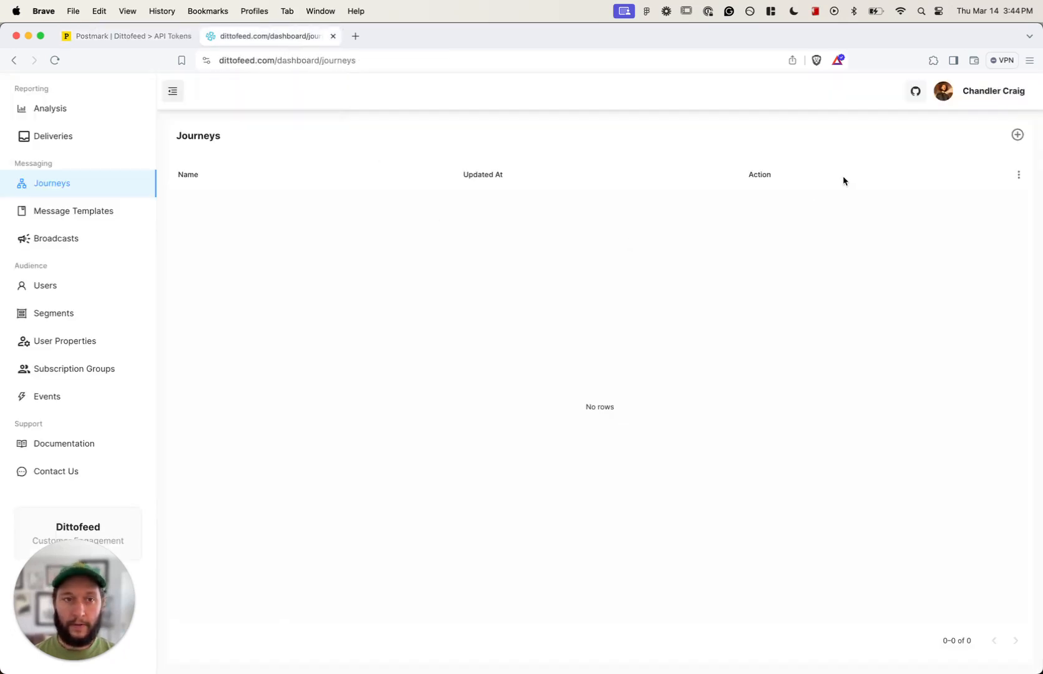
{"action": "left_click", "coordinate": [985, 91]}
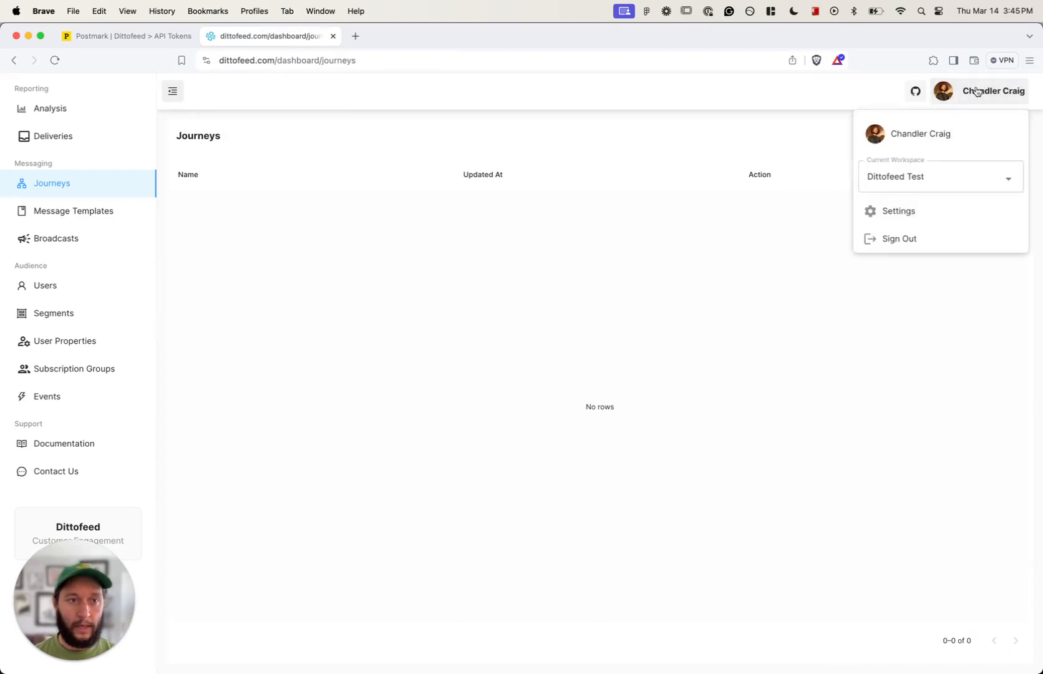
{"action": "left_click", "coordinate": [909, 215]}
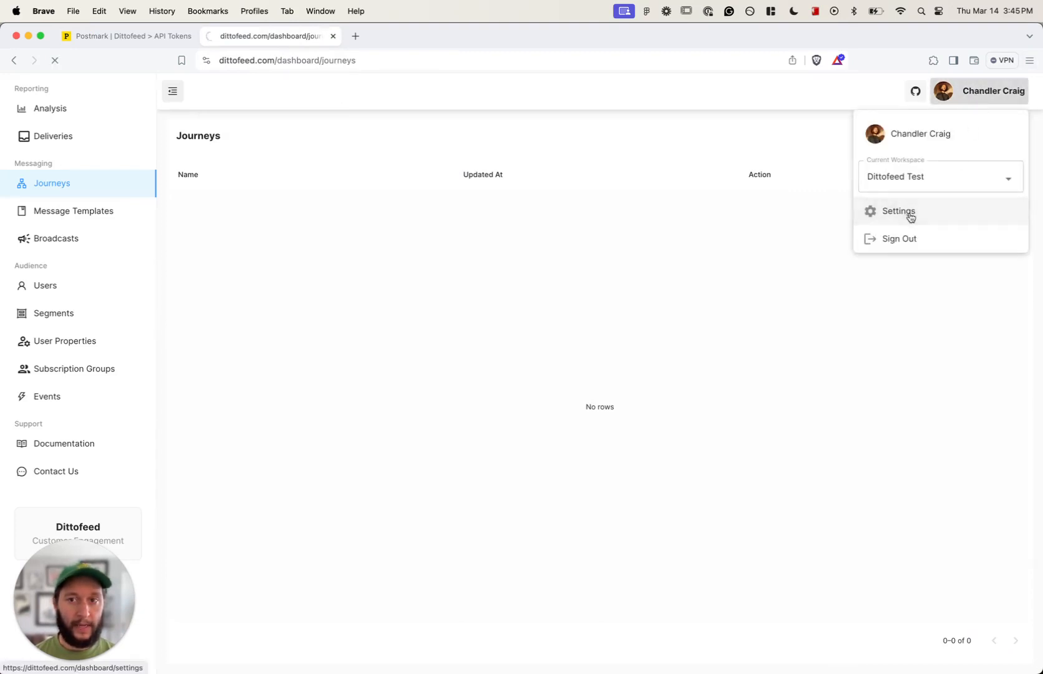
{"action": "scroll", "coordinate": [396, 402], "scroll_direction": "down", "scroll_amount": 15}
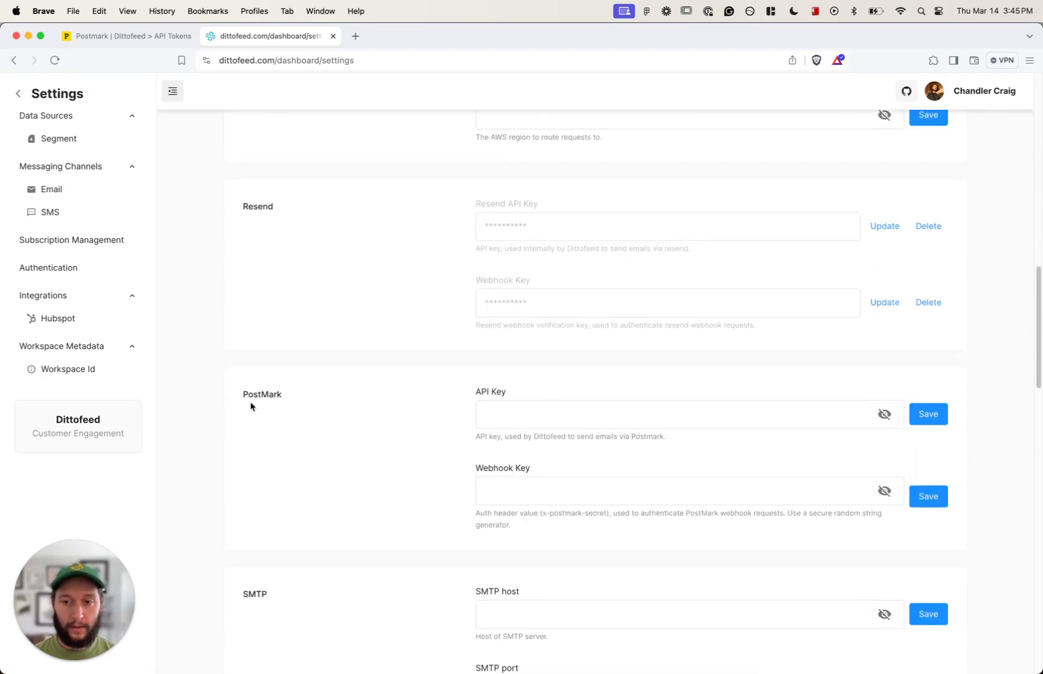
{"action": "left_click", "coordinate": [545, 417]}
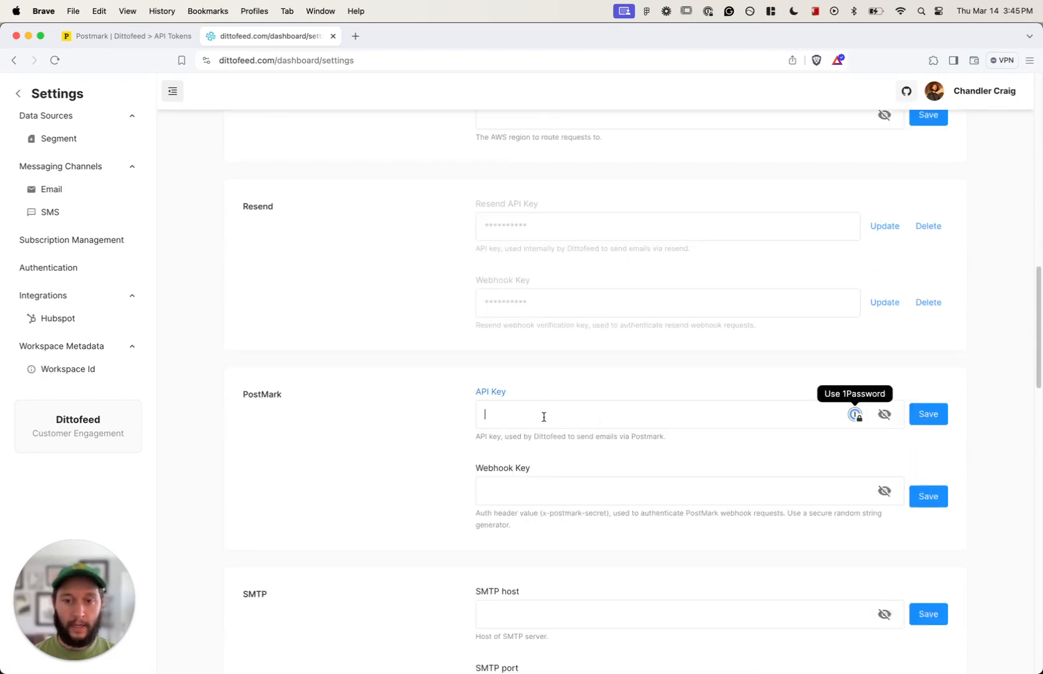
{"action": "key", "text": "super+v"}
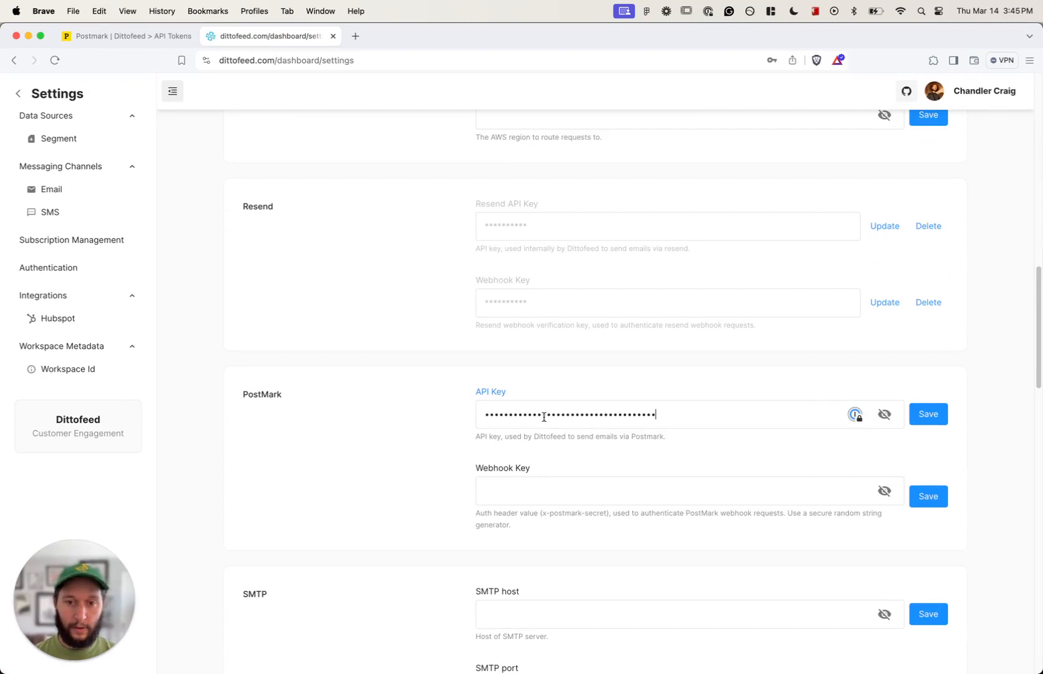
{"action": "left_click", "coordinate": [922, 419]}
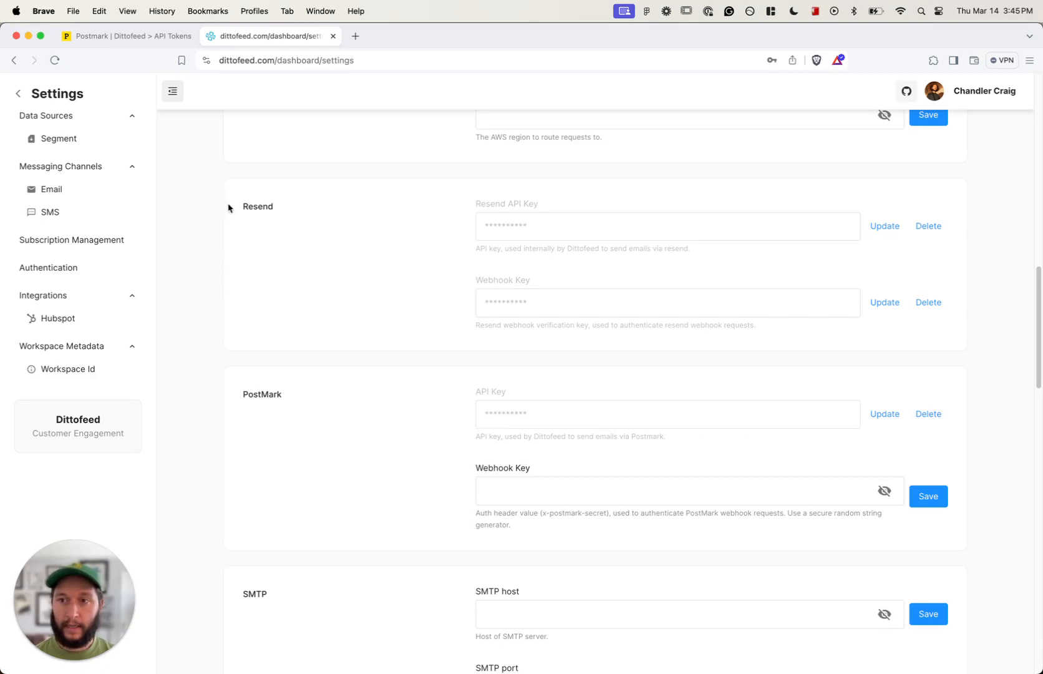
Step: Save the default email configuration with Postmark as the default email provider
{"action": "scroll", "coordinate": [473, 278], "scroll_direction": "up", "scroll_amount": 10}
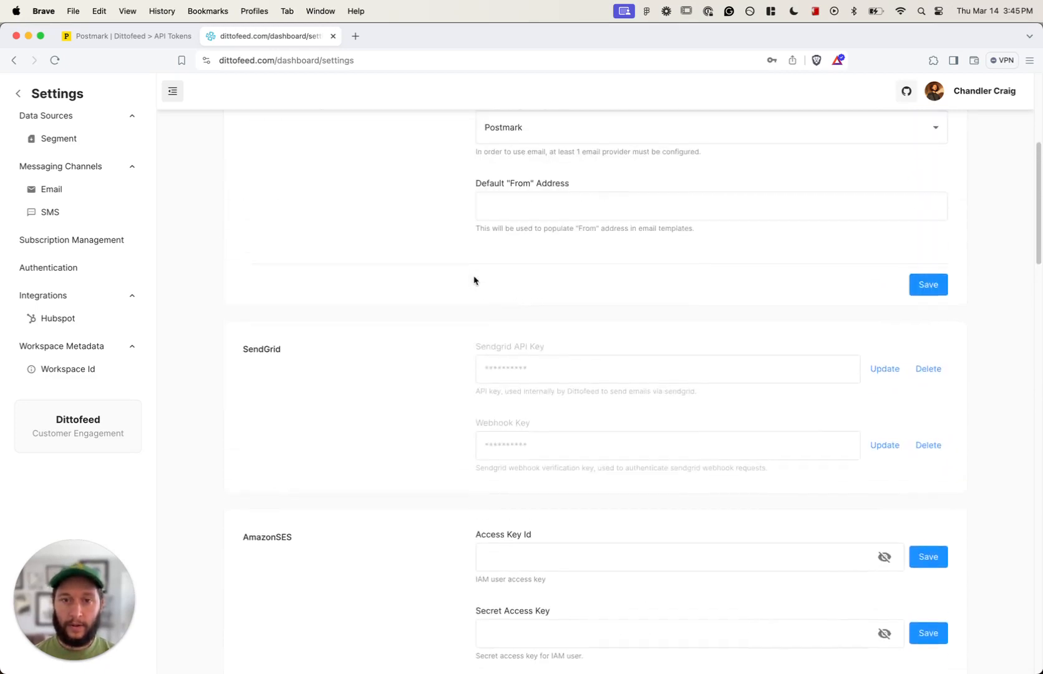
{"action": "scroll", "coordinate": [473, 275], "scroll_direction": "up", "scroll_amount": 2}
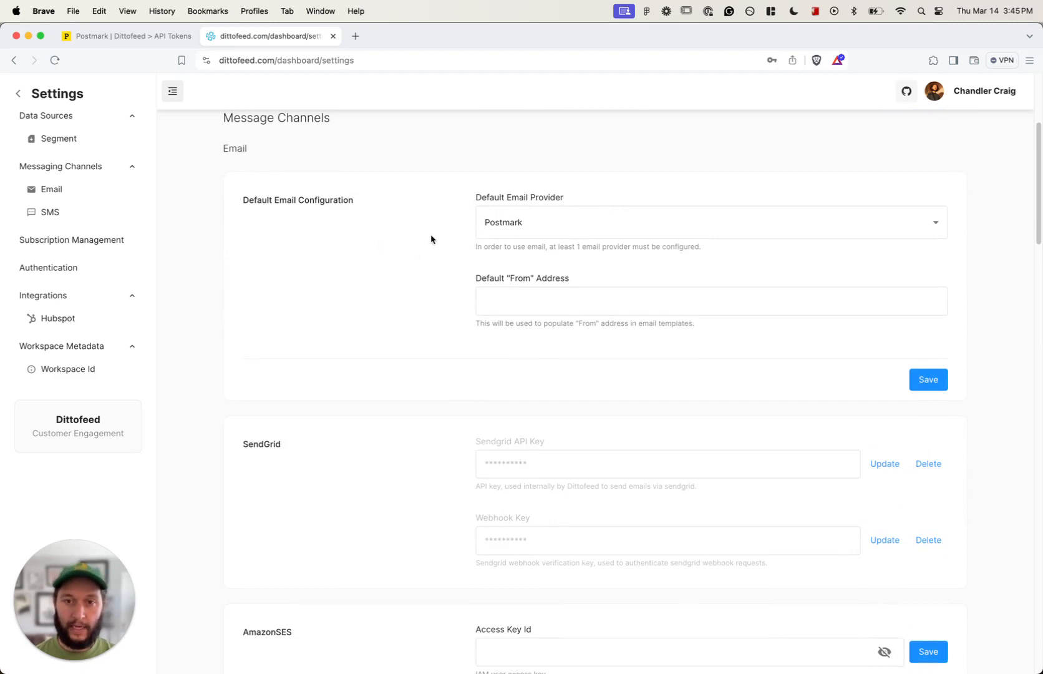
{"action": "left_click", "coordinate": [555, 215]}
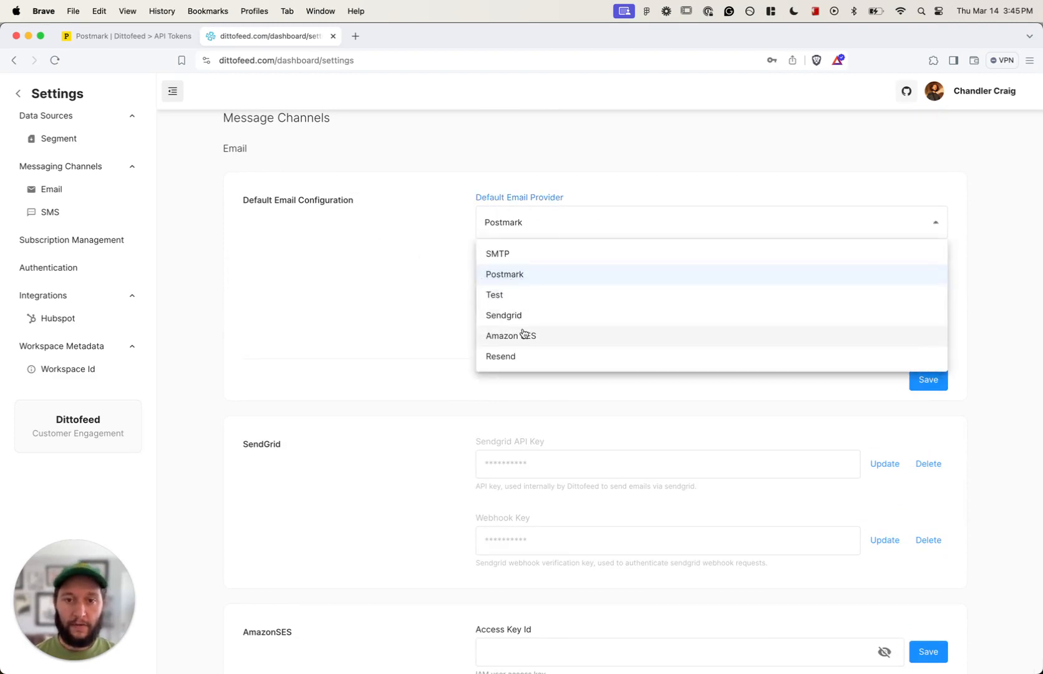
{"action": "left_click", "coordinate": [431, 231]}
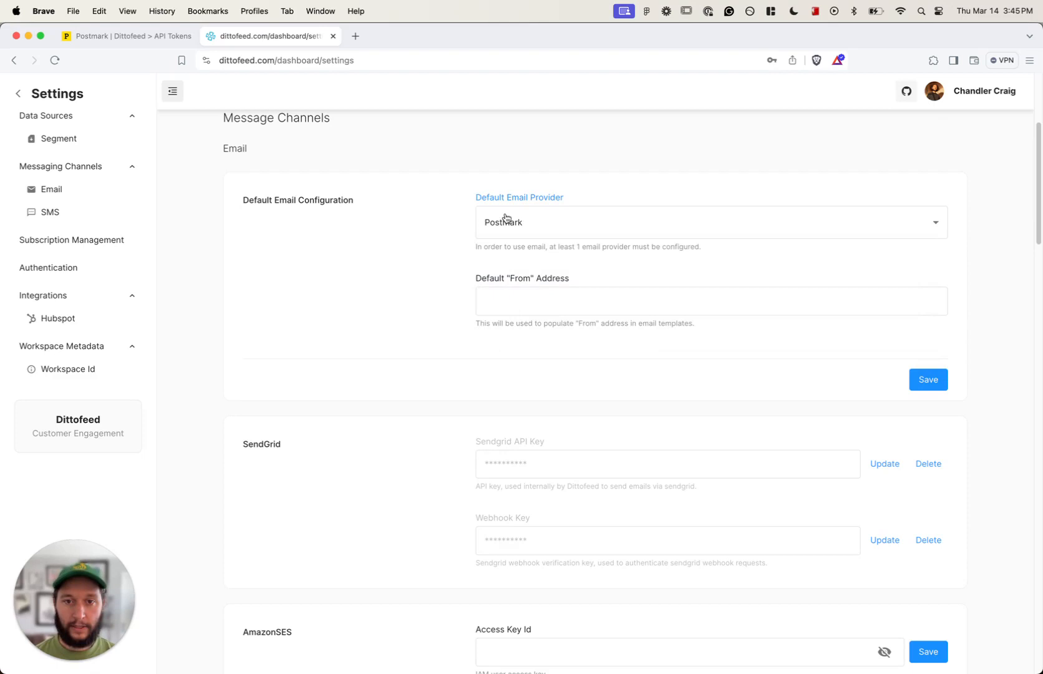
{"action": "left_click", "coordinate": [934, 388]}
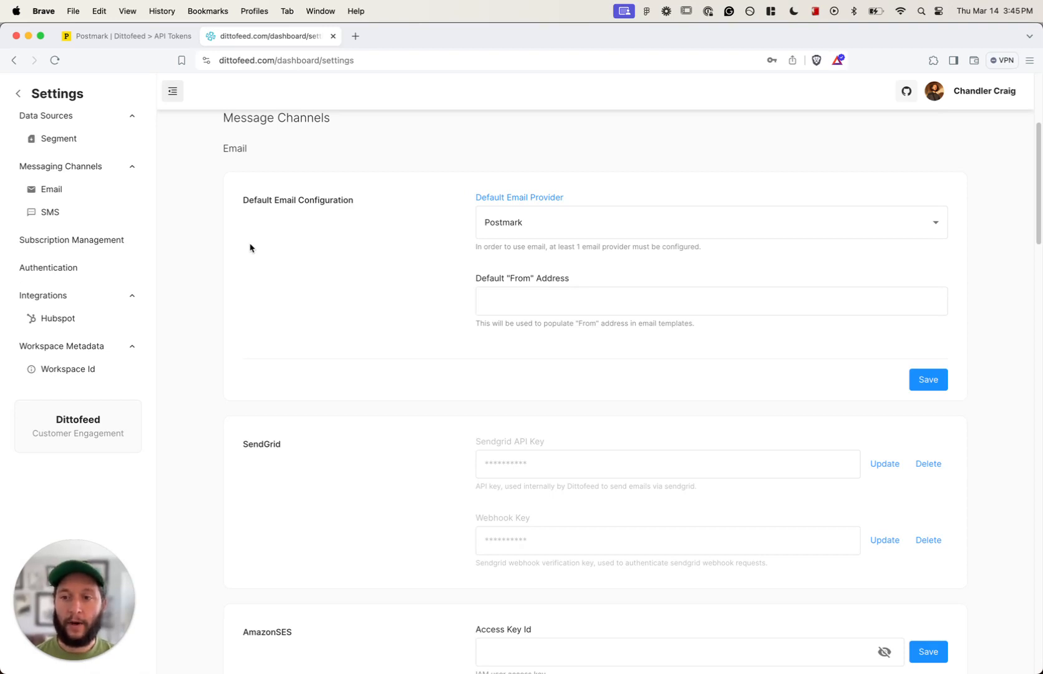
{"action": "left_click", "coordinate": [144, 37]}
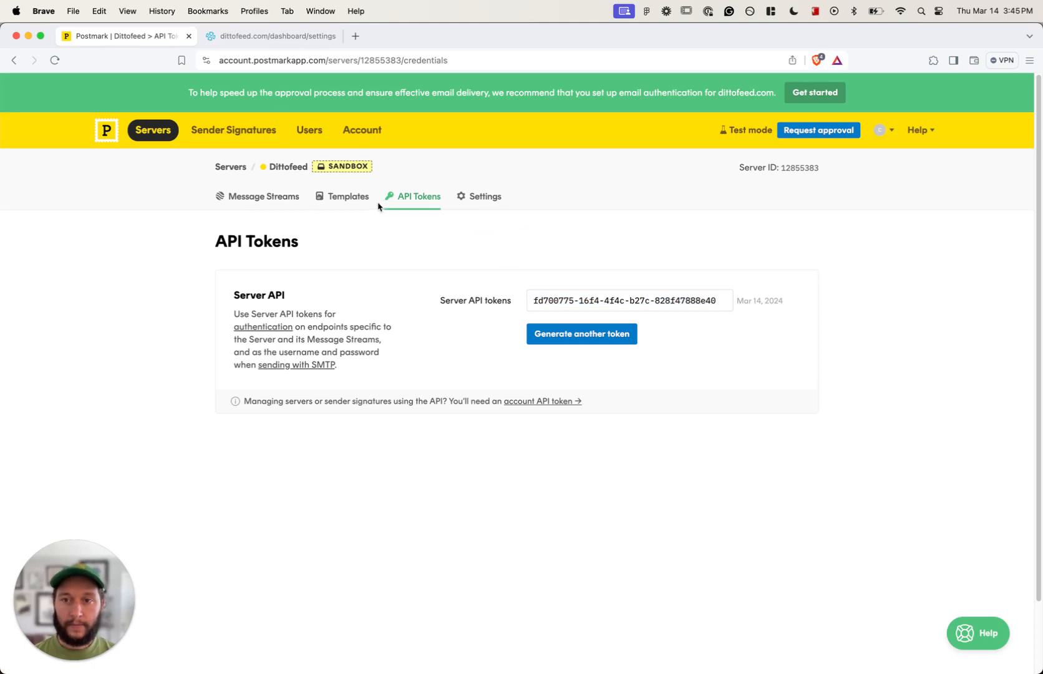
{"action": "left_click", "coordinate": [316, 167]}
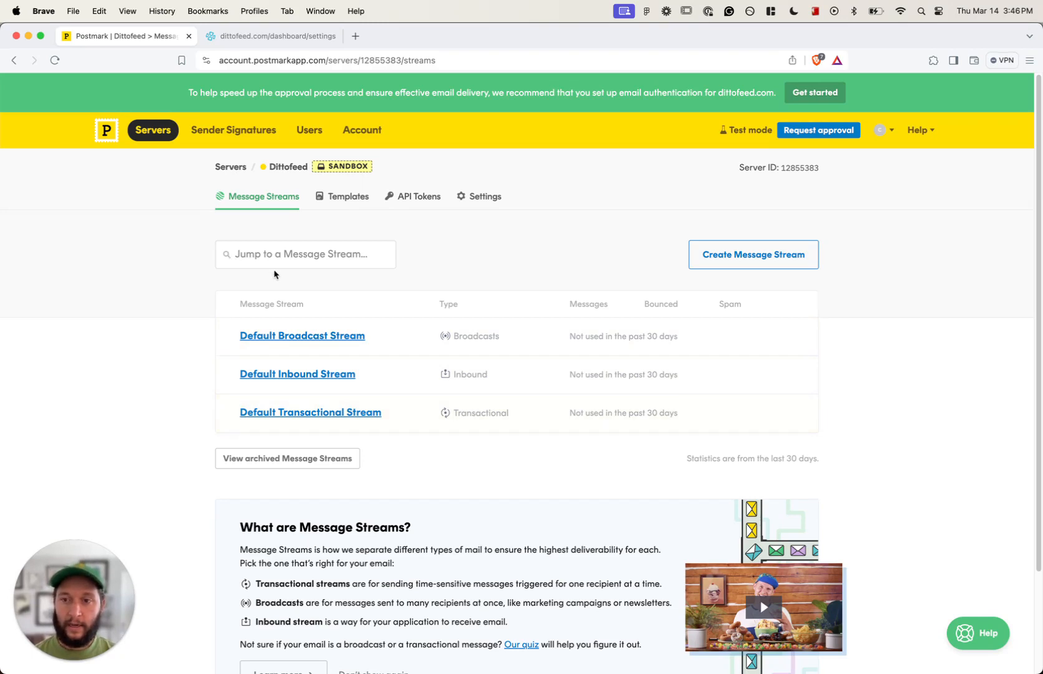
{"action": "left_click", "coordinate": [339, 340]}
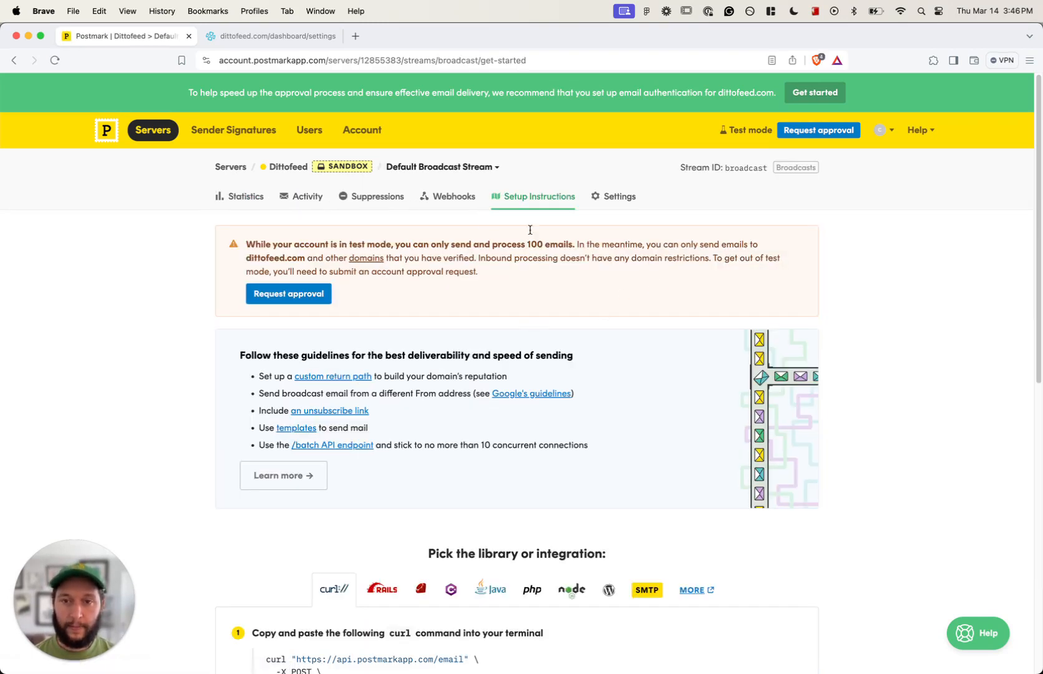
{"action": "left_click", "coordinate": [449, 198]}
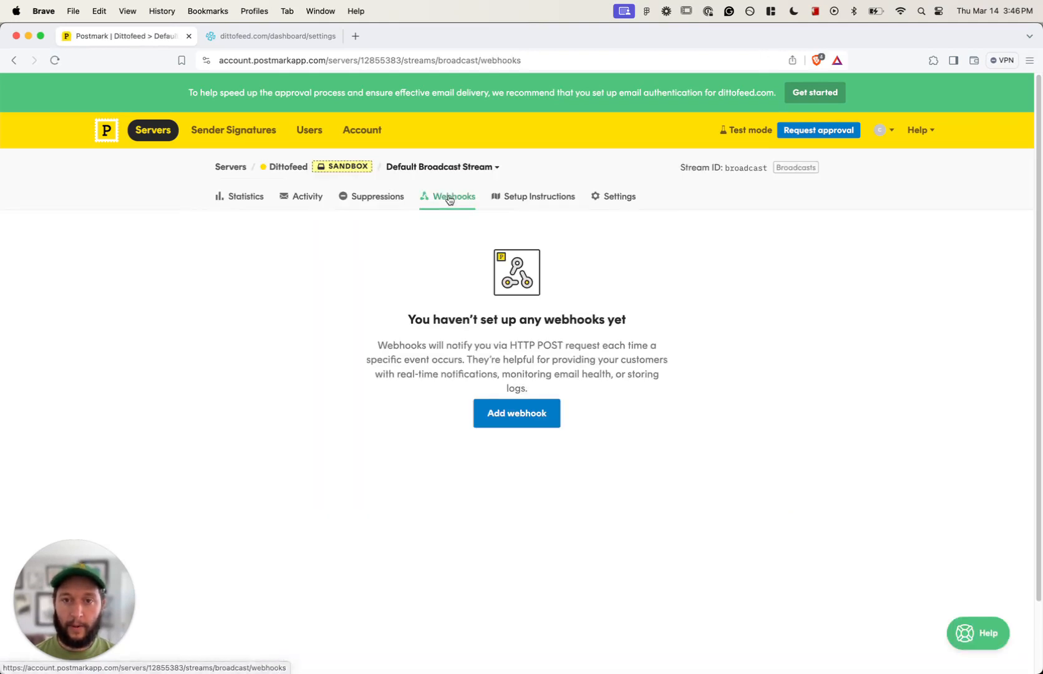
{"action": "left_click", "coordinate": [519, 414]}
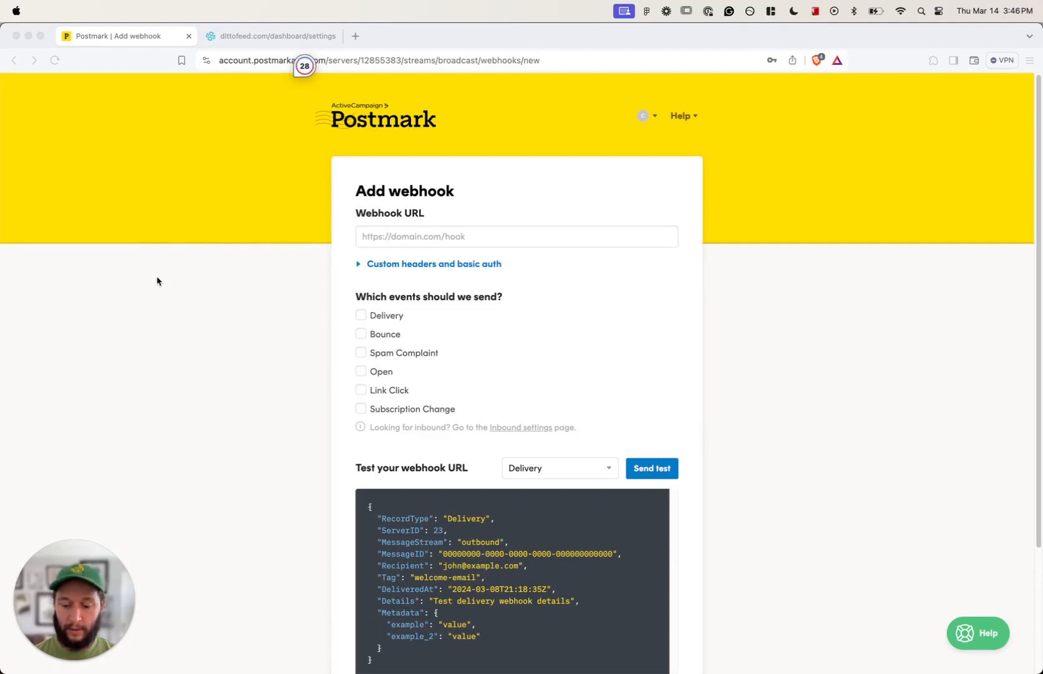
{"action": "left_click", "coordinate": [388, 236]}
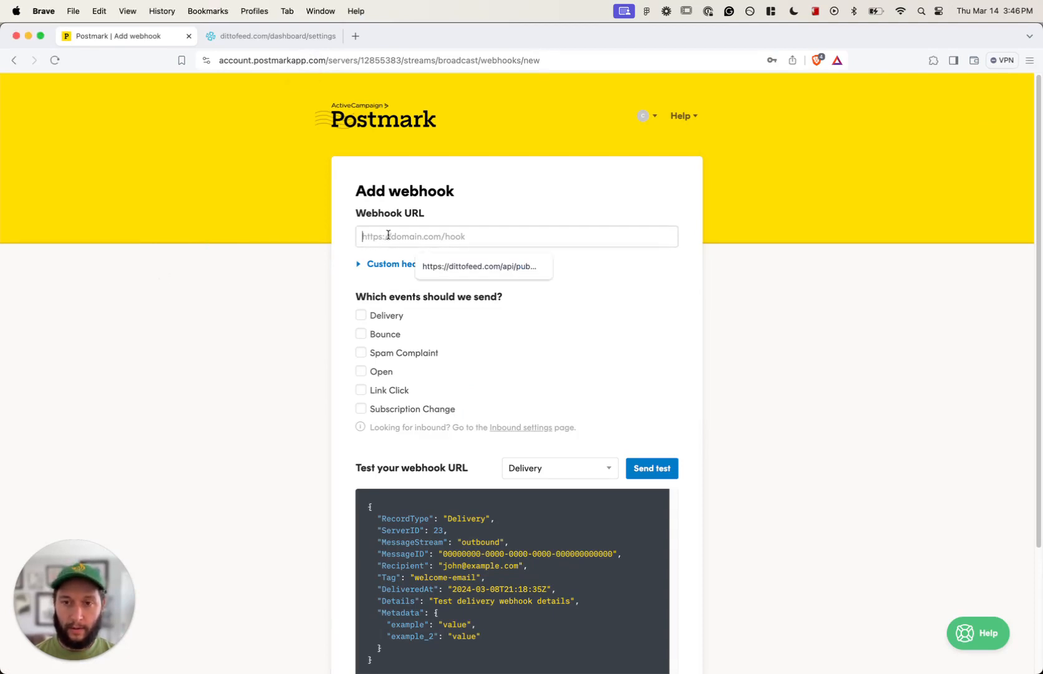
{"action": "key", "text": "super+v"}
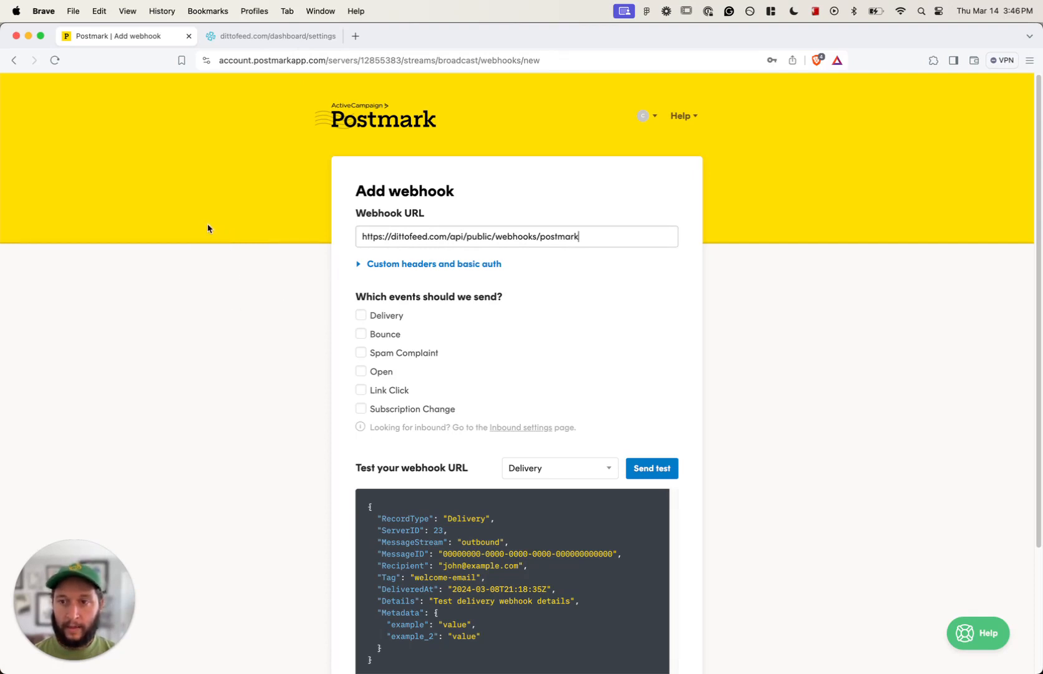
Step: Add a custom header to the webhook with the key x-postmark-secret and the webhook secret as its value
{"action": "scroll", "coordinate": [374, 235], "scroll_direction": "down", "scroll_amount": 1}
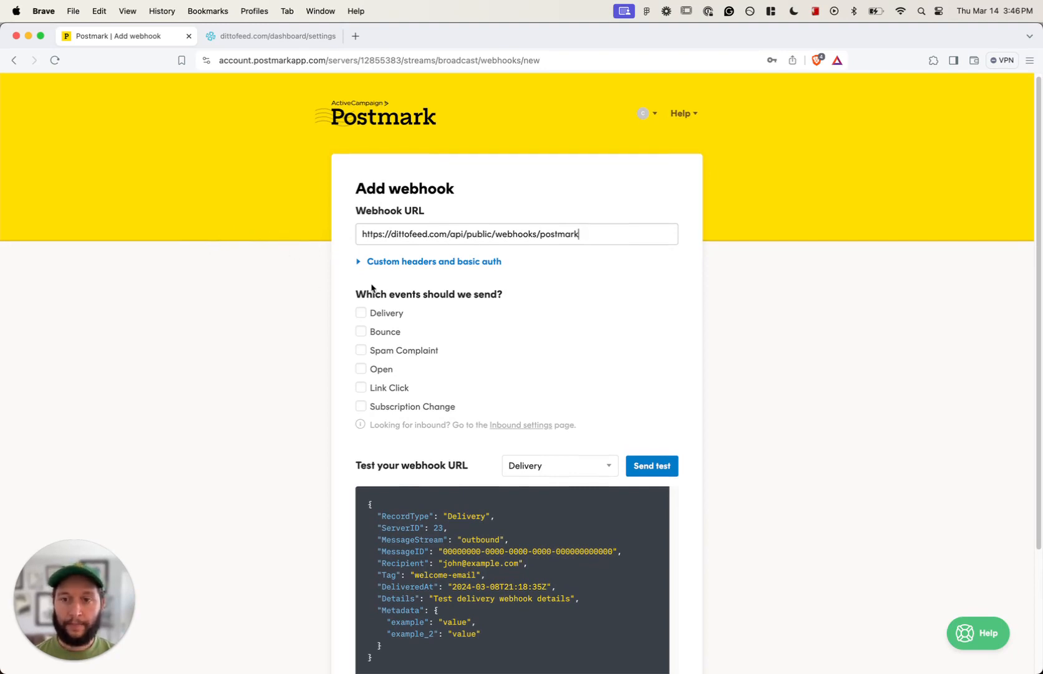
{"action": "left_click", "coordinate": [357, 265]}
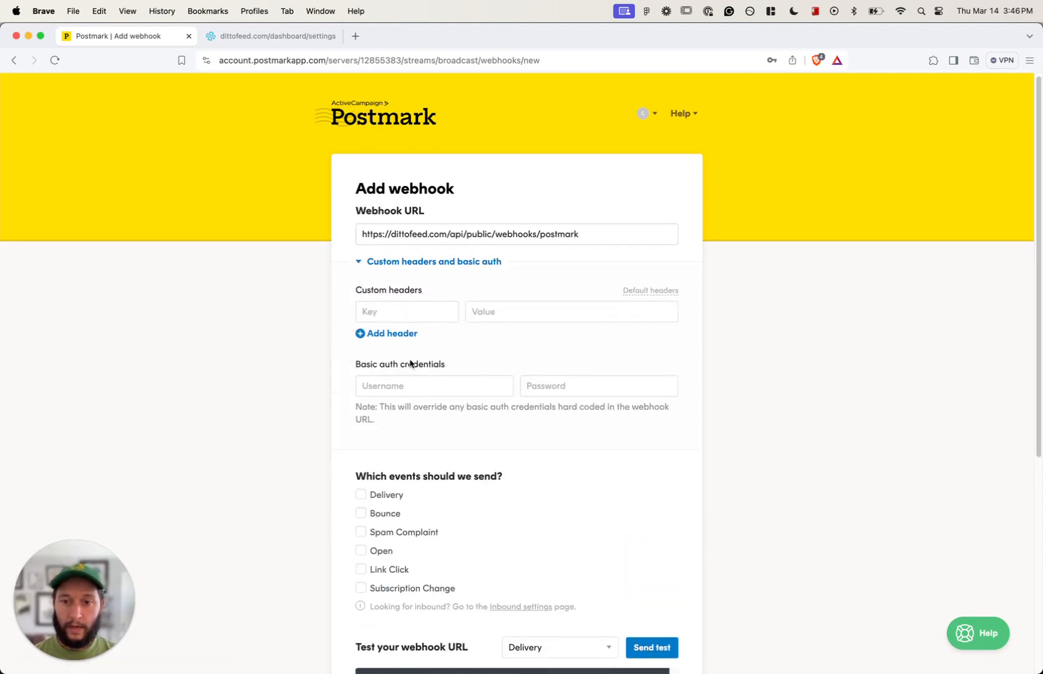
{"action": "left_click", "coordinate": [375, 312]}
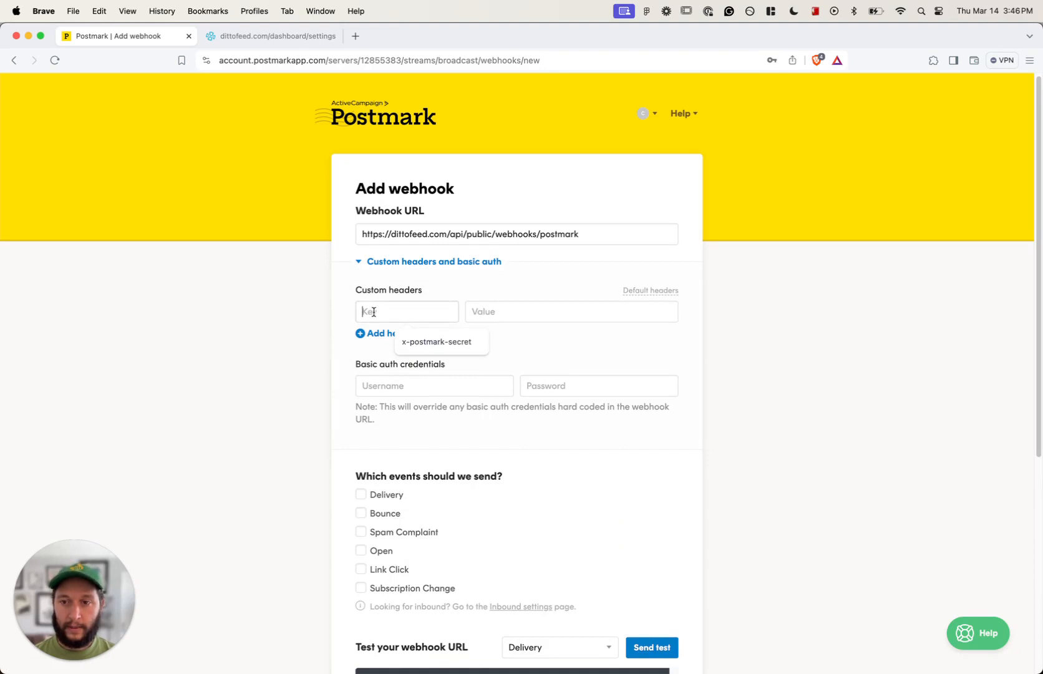
{"action": "left_click", "coordinate": [427, 345]}
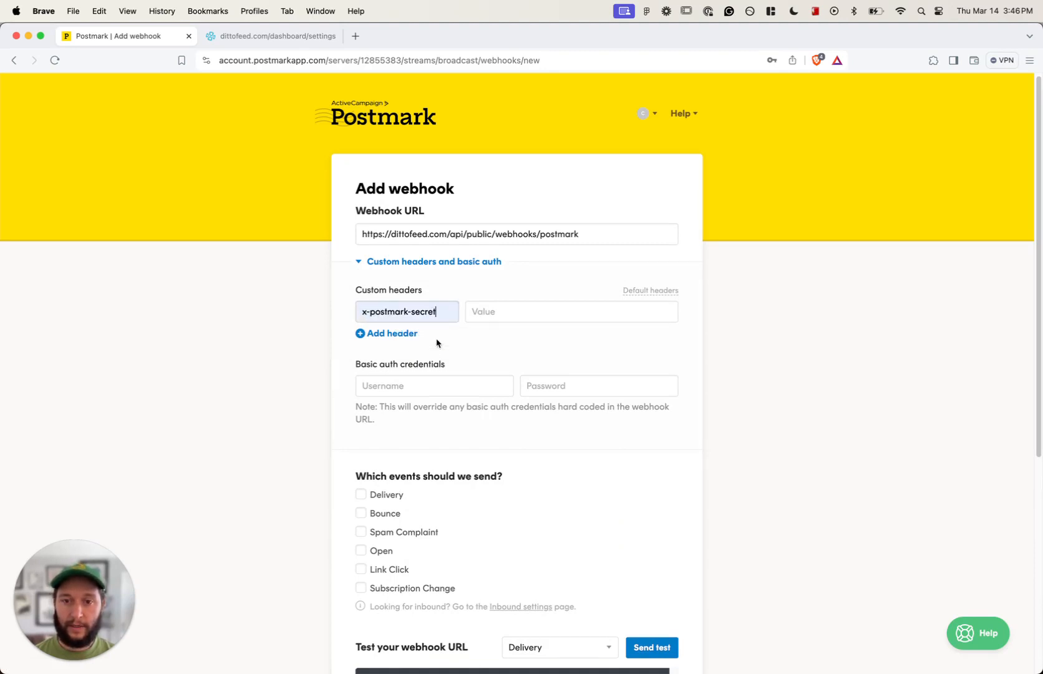
{"action": "left_click", "coordinate": [493, 311]}
{"action": "left_click", "coordinate": [555, 340]}
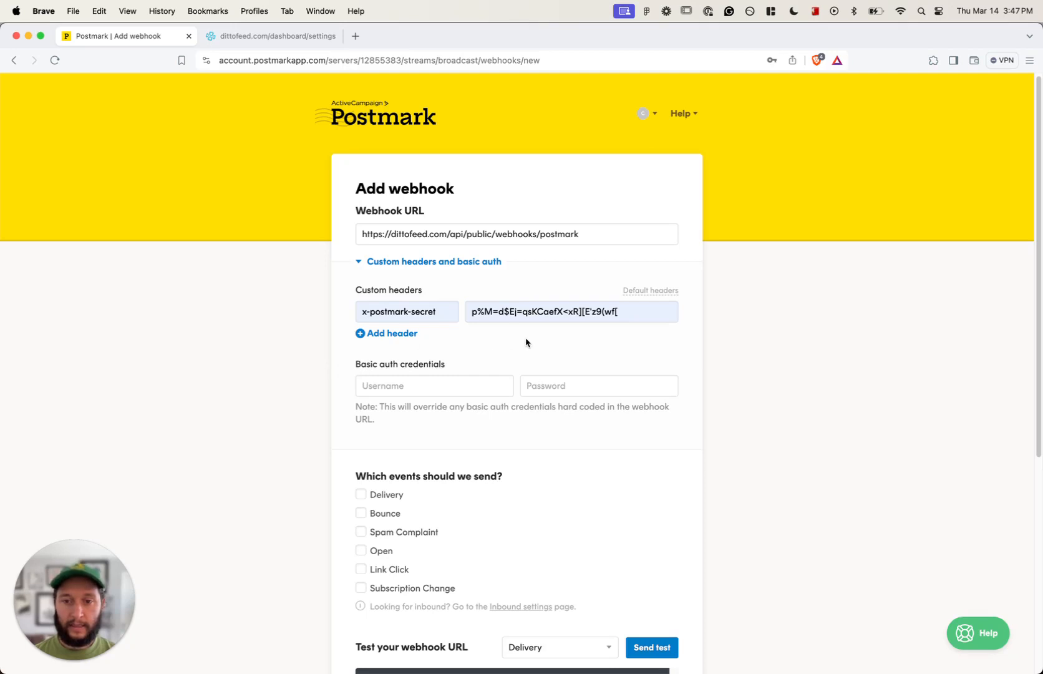
Step: Select Delivery, Bounce, Spam Complaint, Link Click and Subscription Change as the events the webhook sends
{"action": "scroll", "coordinate": [509, 342], "scroll_direction": "down", "scroll_amount": 1}
{"action": "scroll", "coordinate": [486, 326], "scroll_direction": "down", "scroll_amount": 5}
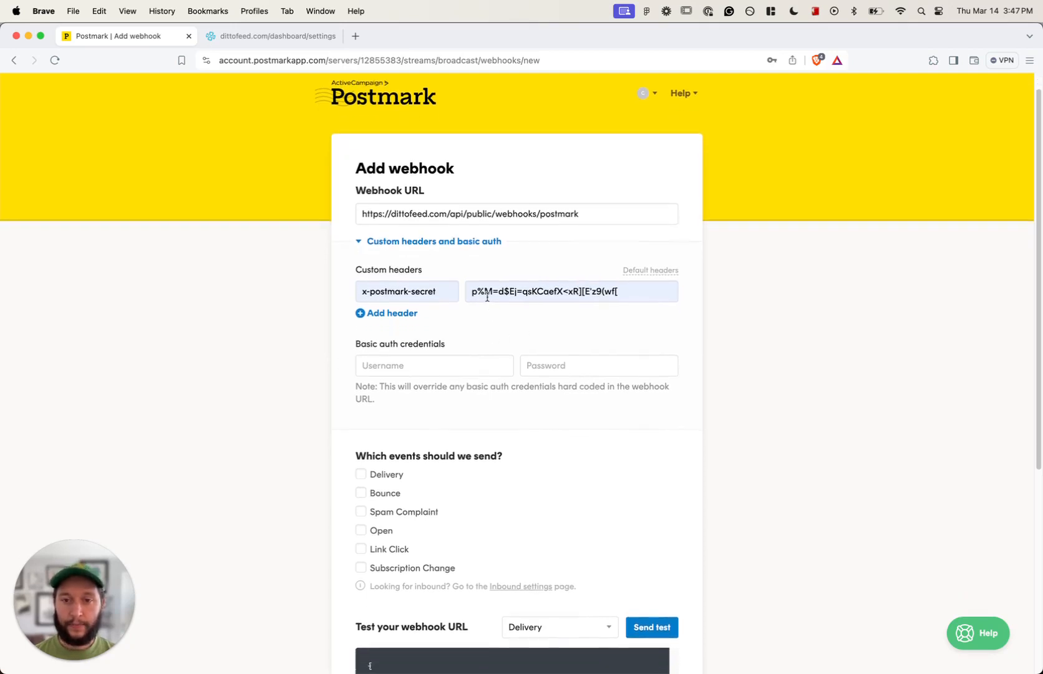
{"action": "scroll", "coordinate": [457, 350], "scroll_direction": "down", "scroll_amount": 7}
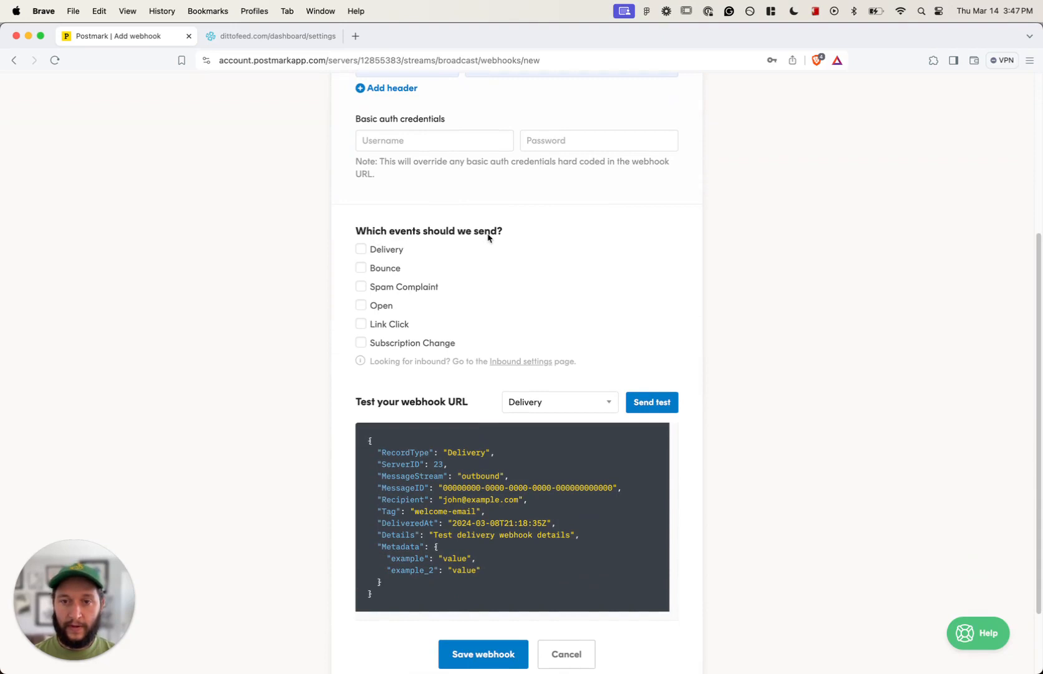
{"action": "scroll", "coordinate": [417, 256], "scroll_direction": "down", "scroll_amount": 1}
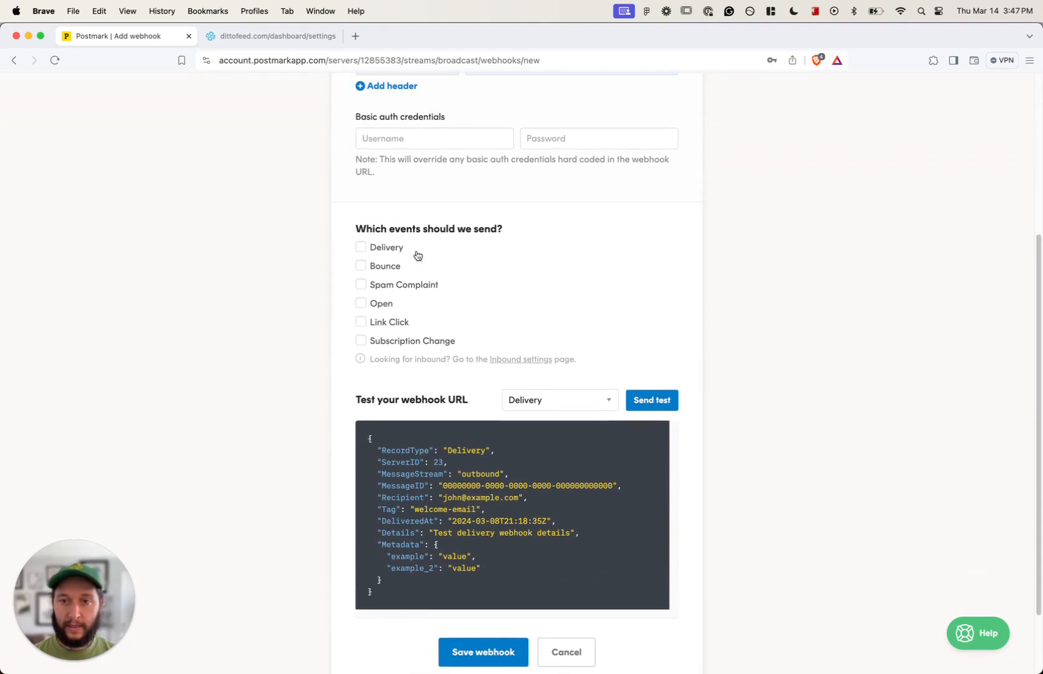
{"action": "left_click", "coordinate": [361, 245]}
{"action": "left_click", "coordinate": [362, 263]}
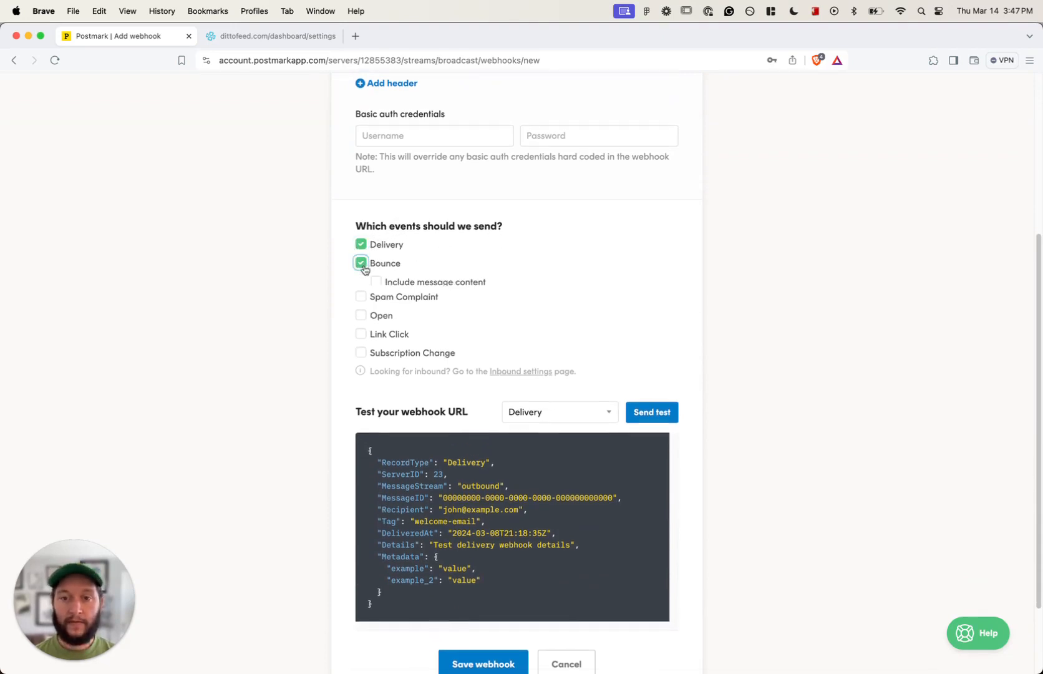
{"action": "left_click", "coordinate": [361, 298]}
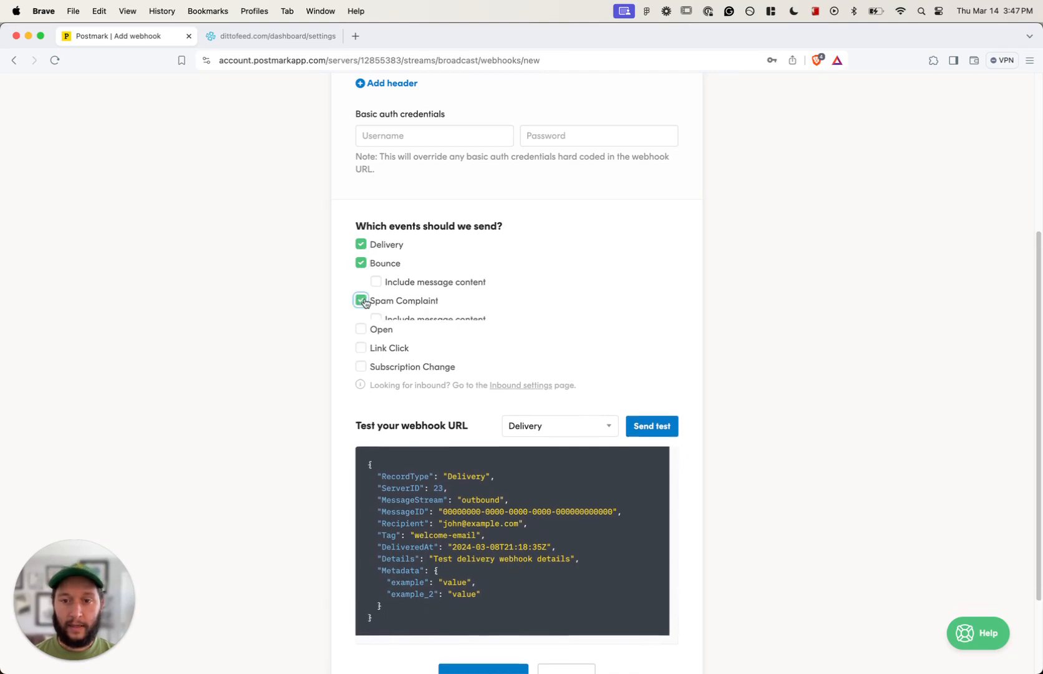
{"action": "left_click", "coordinate": [361, 357]}
{"action": "left_click", "coordinate": [361, 375]}
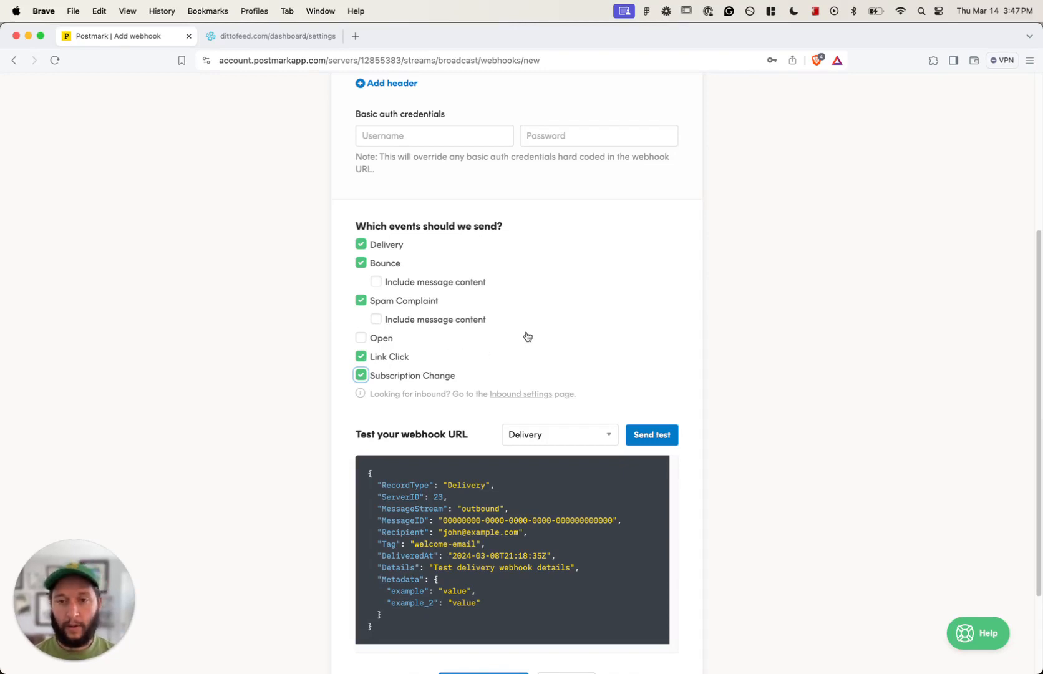
Step: Save the new webhook for the Default Broadcast Stream
{"action": "scroll", "coordinate": [573, 310], "scroll_direction": "down", "scroll_amount": 2}
{"action": "scroll", "coordinate": [573, 310], "scroll_direction": "down", "scroll_amount": 2}
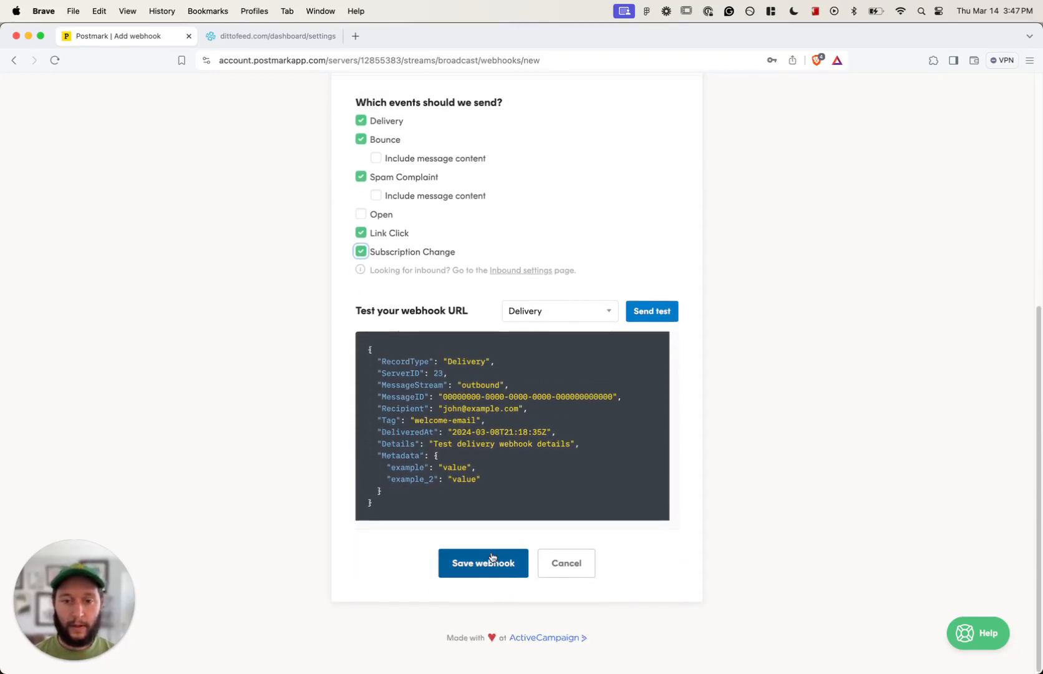
{"action": "left_click", "coordinate": [477, 565]}
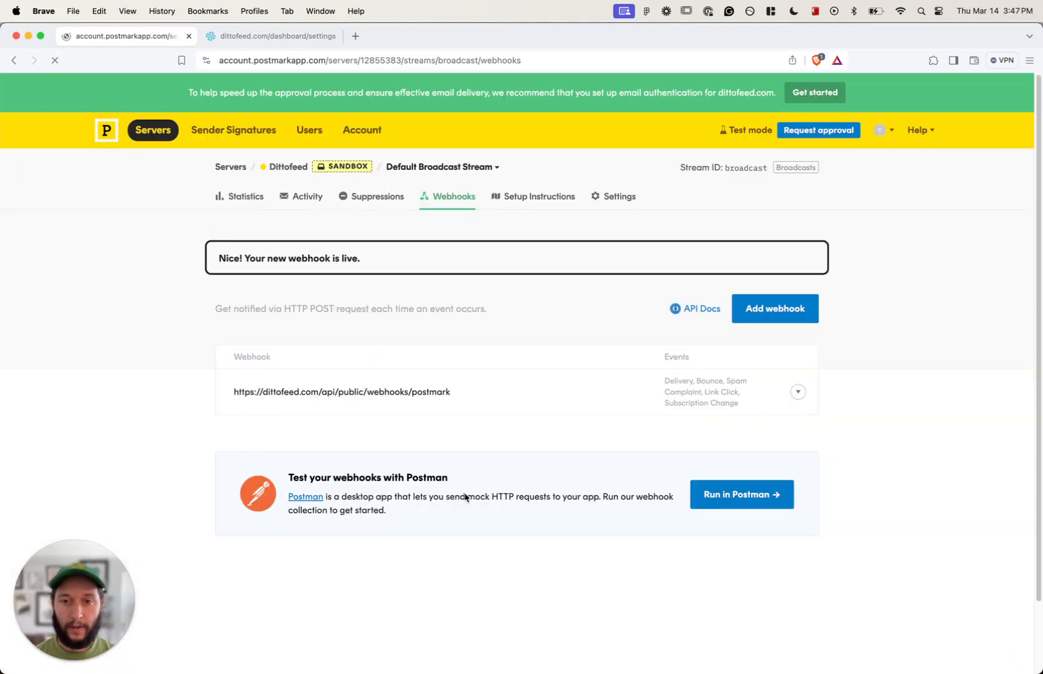
{"action": "scroll", "coordinate": [546, 369], "scroll_direction": "down", "scroll_amount": 1}
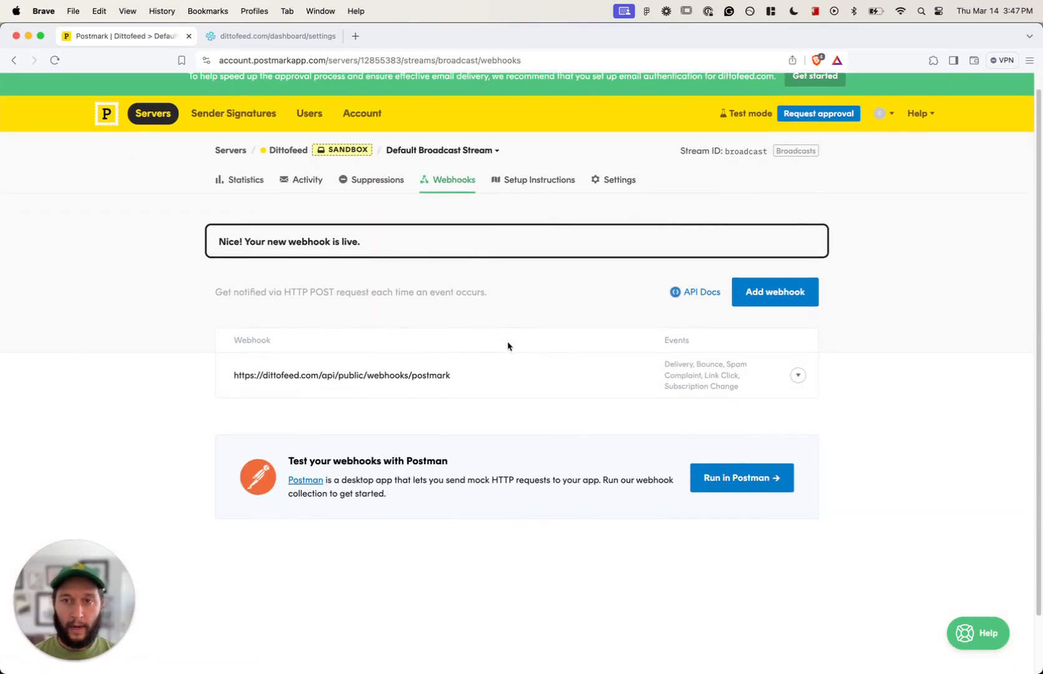
Step: Switch to Dittofeed and save the copied webhook secret as the PostMark webhook key in the email settings
{"action": "left_click", "coordinate": [278, 40]}
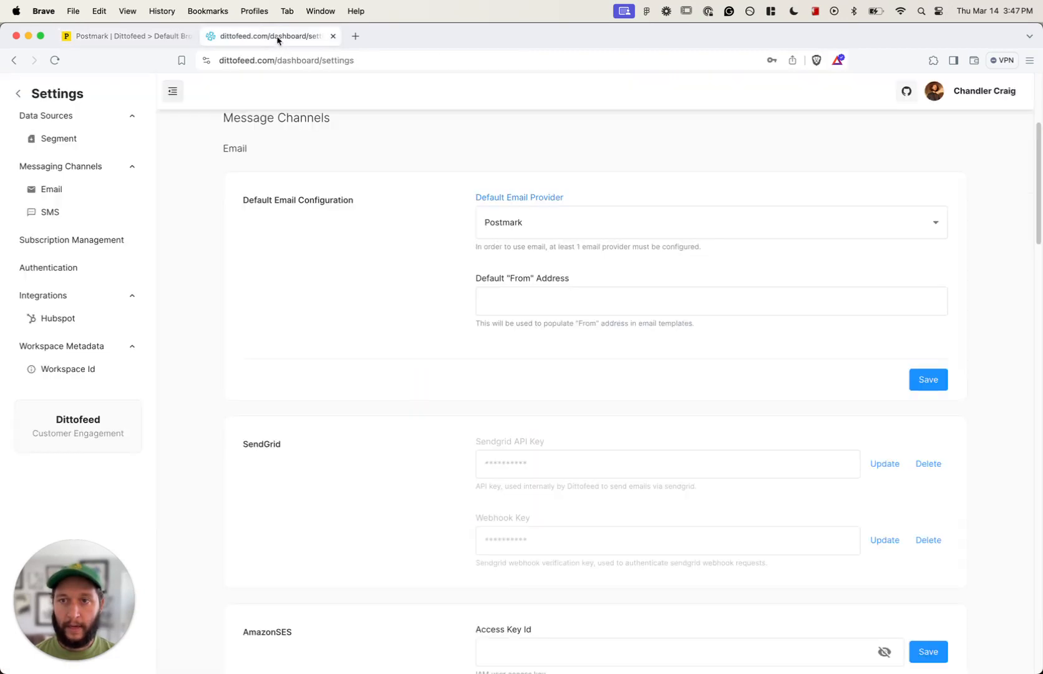
{"action": "scroll", "coordinate": [459, 384], "scroll_direction": "down", "scroll_amount": 5}
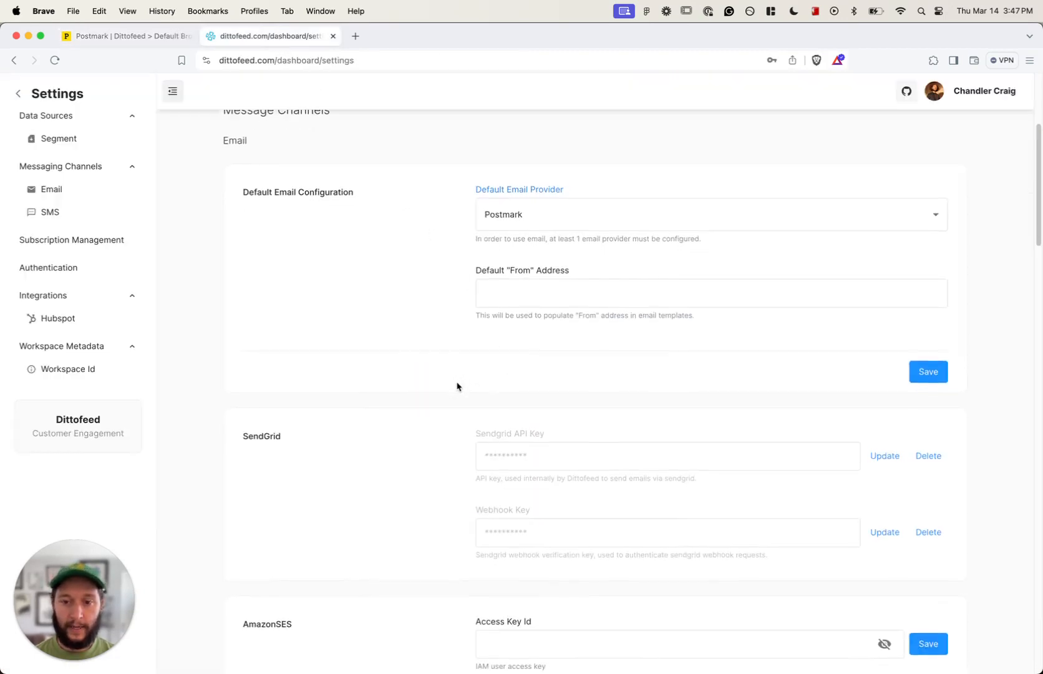
{"action": "scroll", "coordinate": [456, 387], "scroll_direction": "down", "scroll_amount": 10}
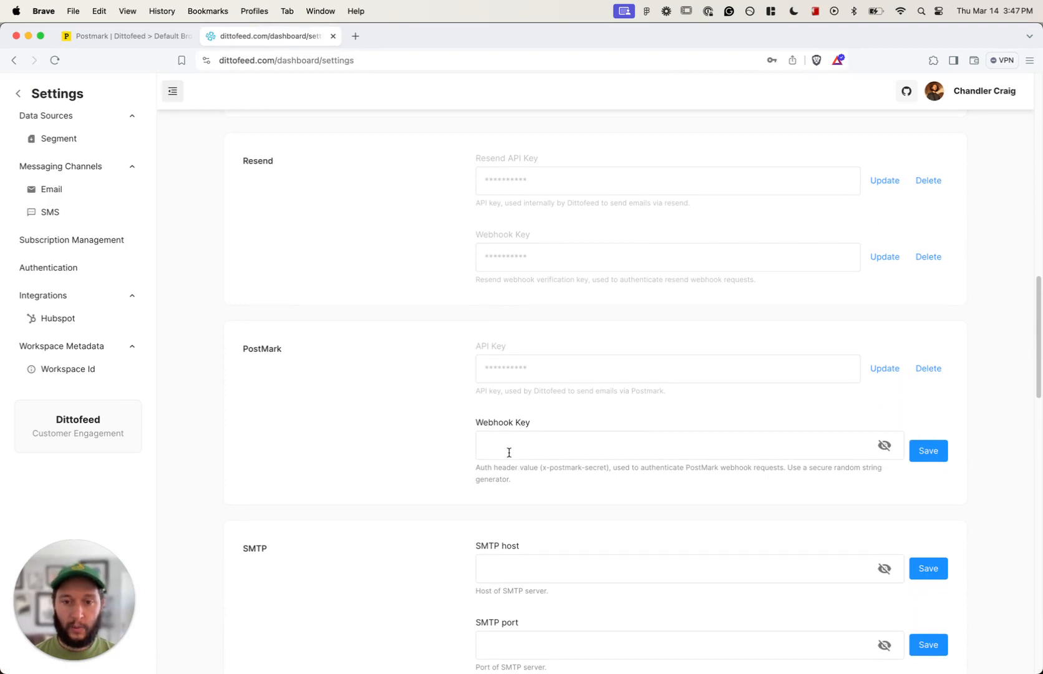
{"action": "left_click", "coordinate": [506, 448]}
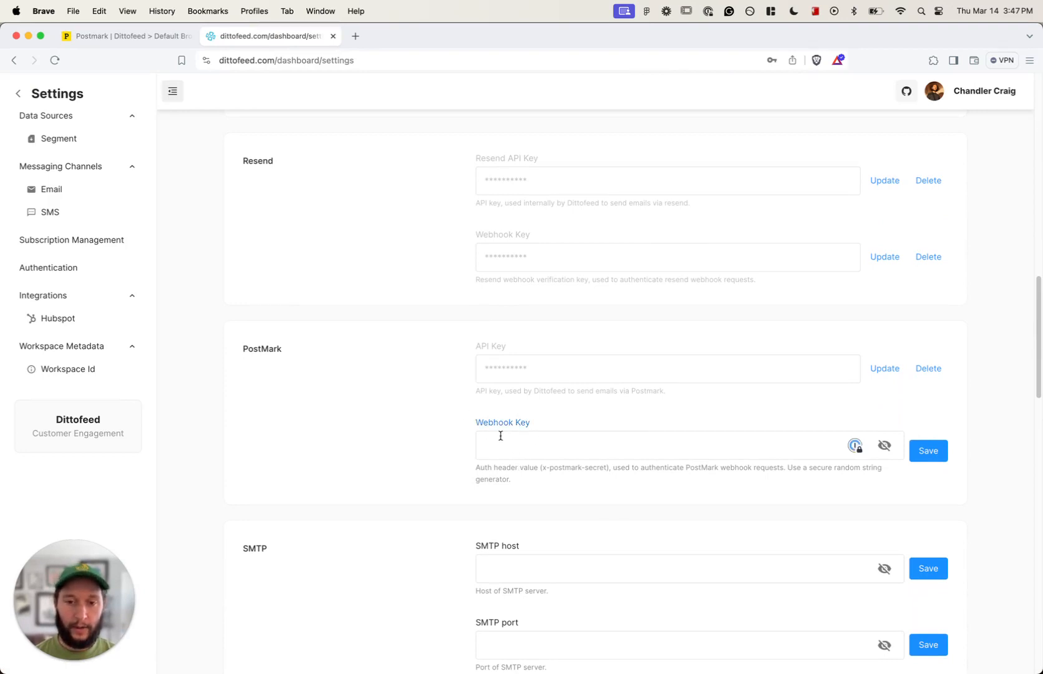
{"action": "key", "text": "super+v"}
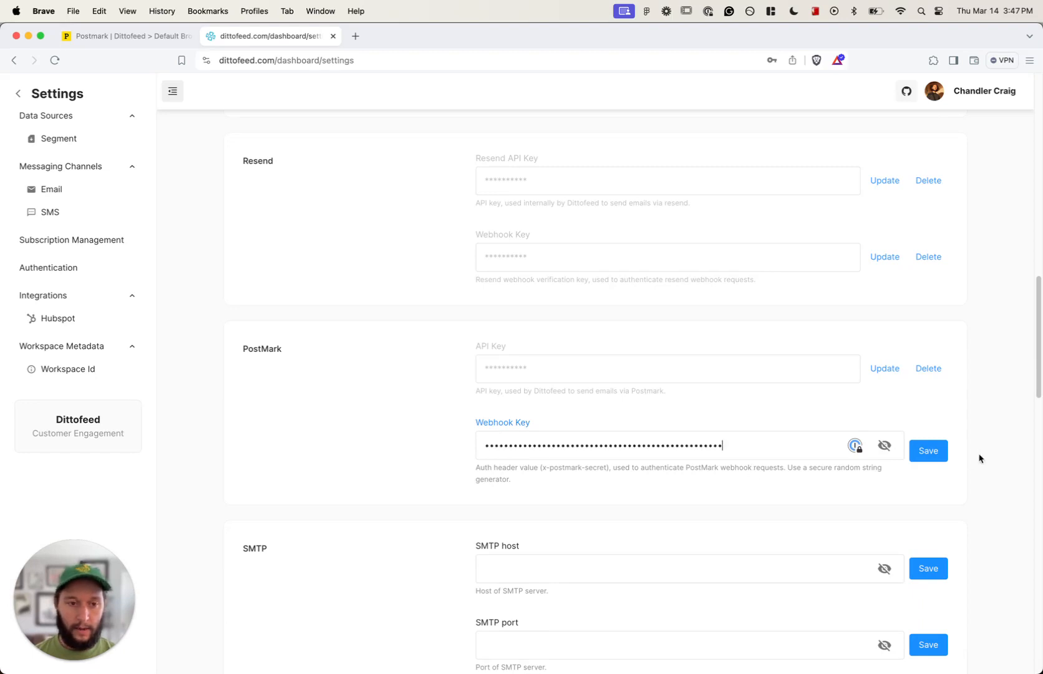
{"action": "left_click", "coordinate": [927, 455]}
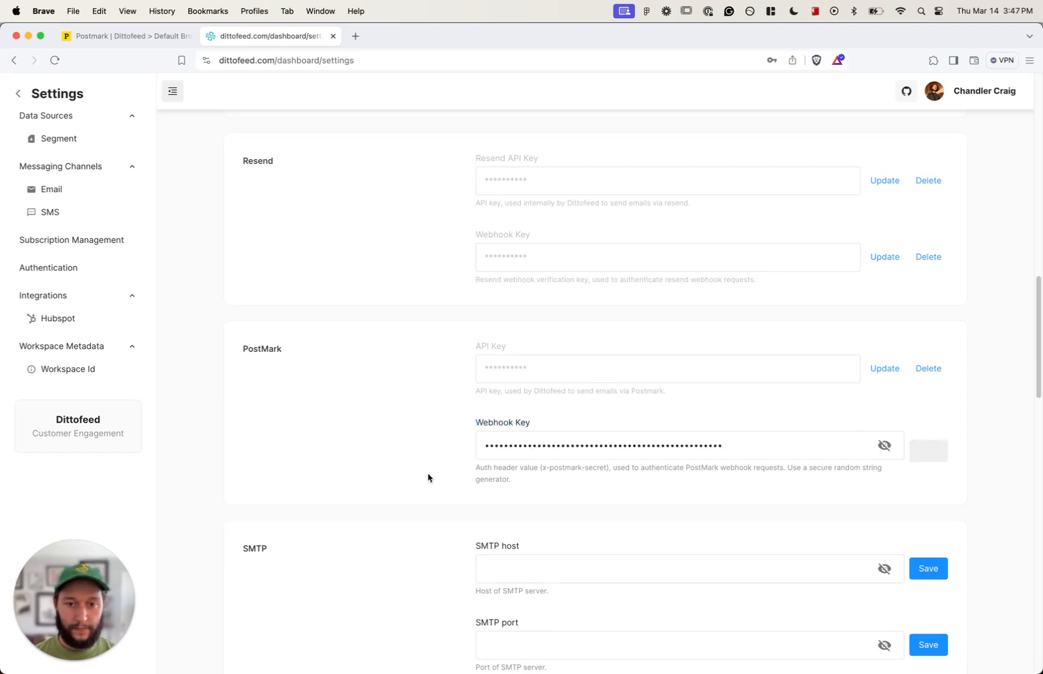
{"action": "scroll", "coordinate": [645, 468], "scroll_direction": "up", "scroll_amount": 6}
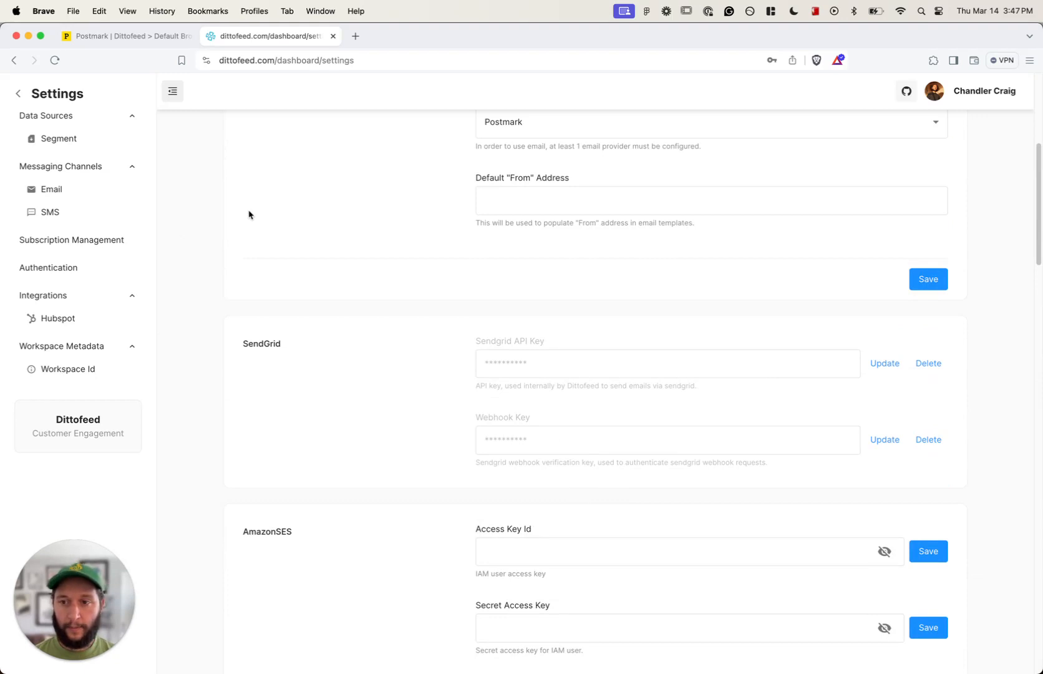